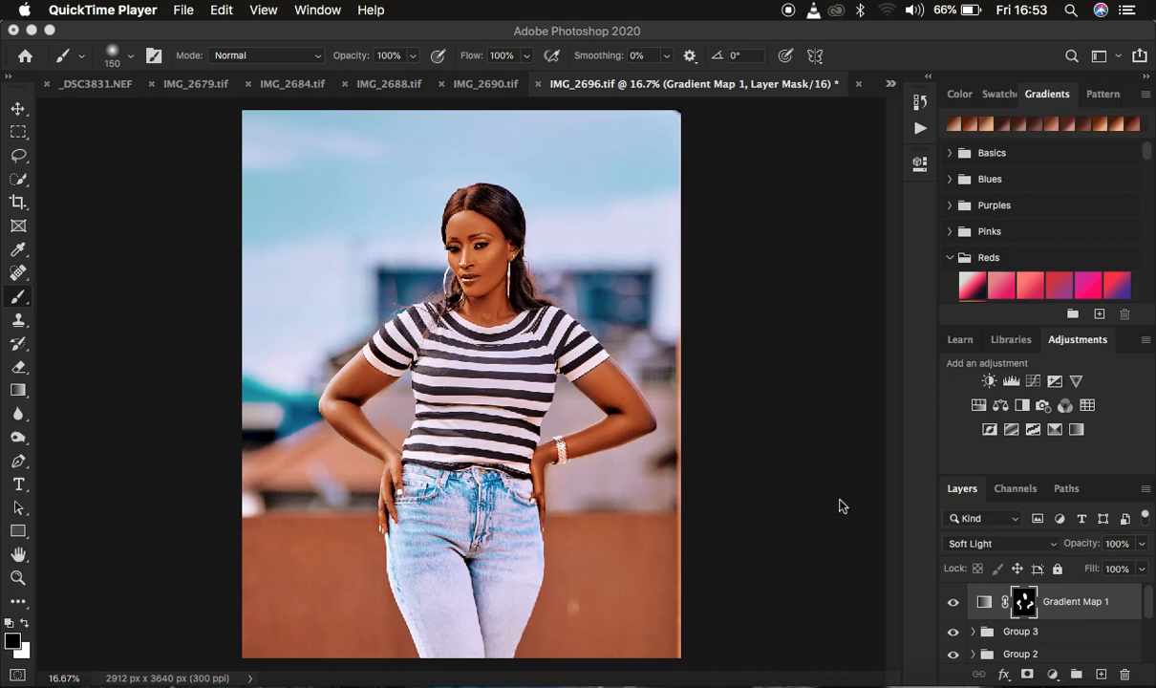
# Toggle the visibility of the Gradient Map 1 layer repeatedly to compare the photo with and without its effect.
pyautogui.click(953, 603)
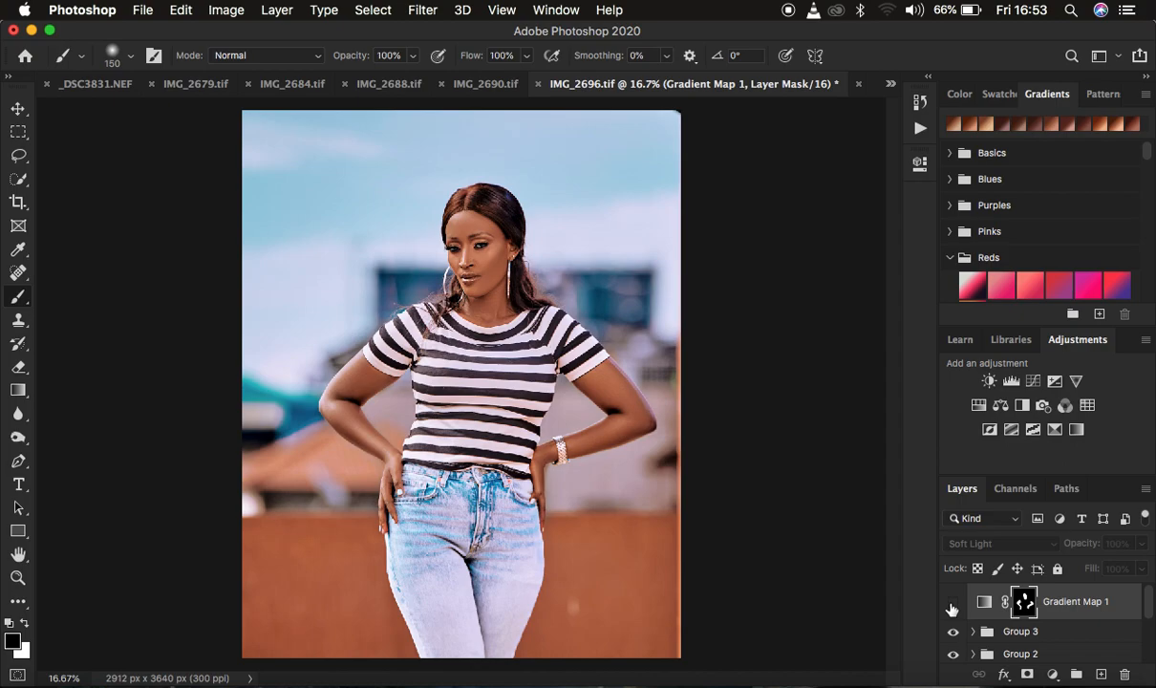
pyautogui.click(953, 603)
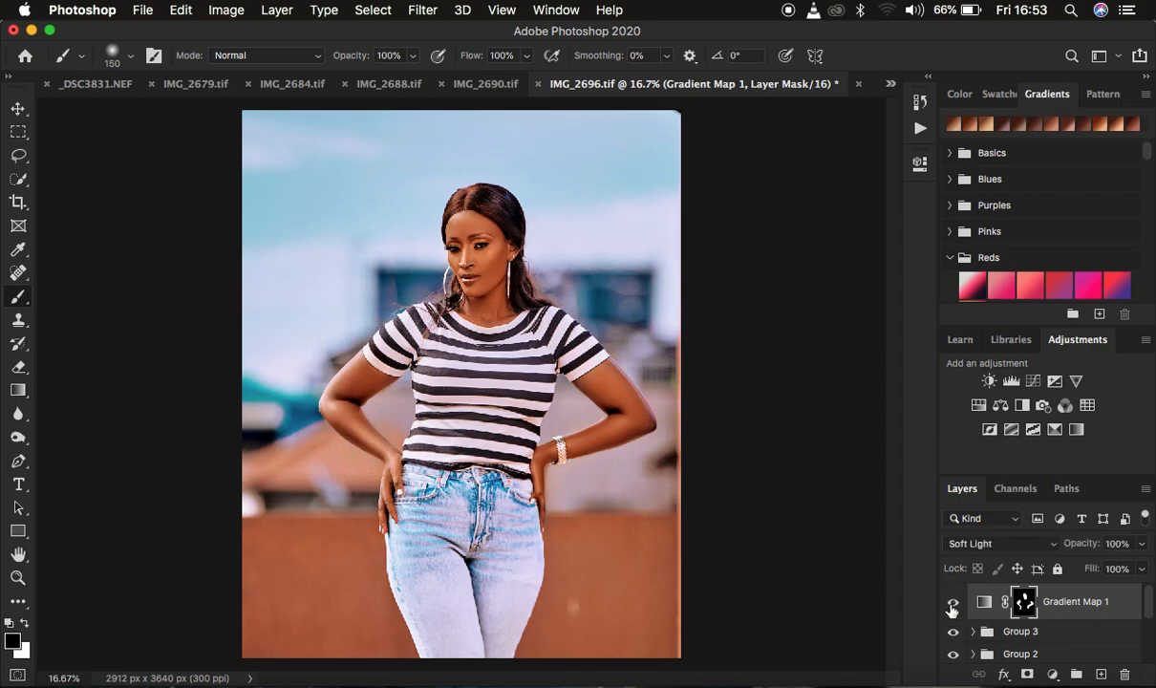
pyautogui.click(953, 603)
pyautogui.click(953, 605)
pyautogui.click(953, 605)
pyautogui.click(952, 605)
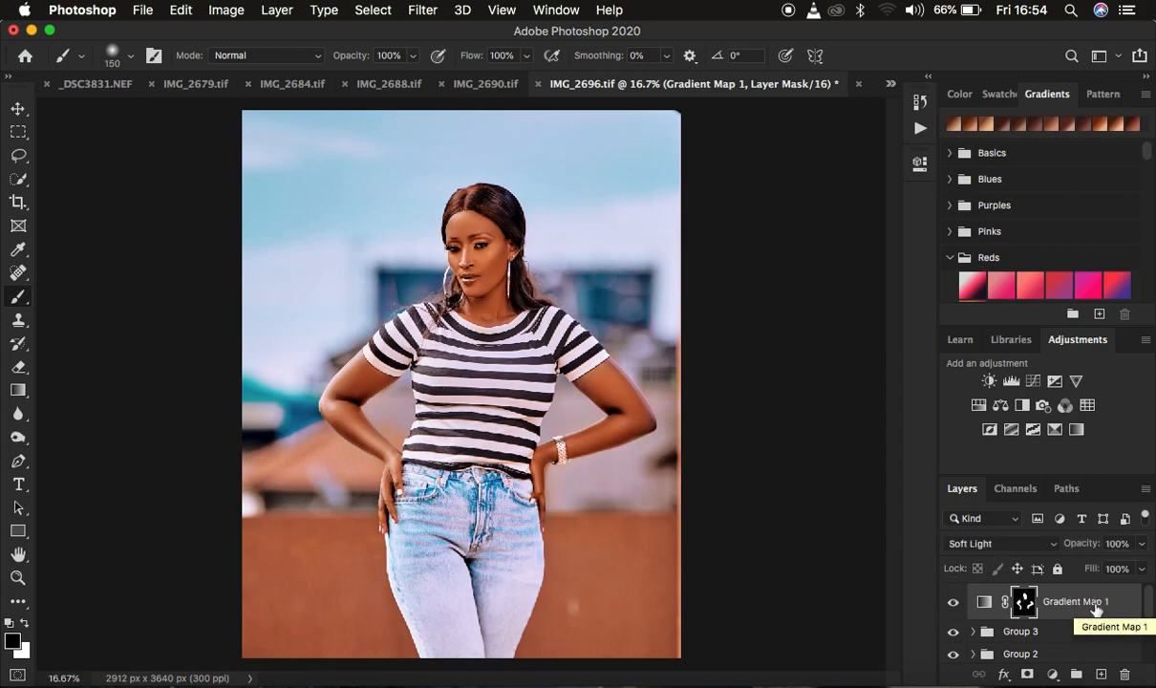
# Delete the existing Gradient Map 1 layer and add a fresh Gradient Map adjustment layer above Group 3.
pyautogui.press('Delete')
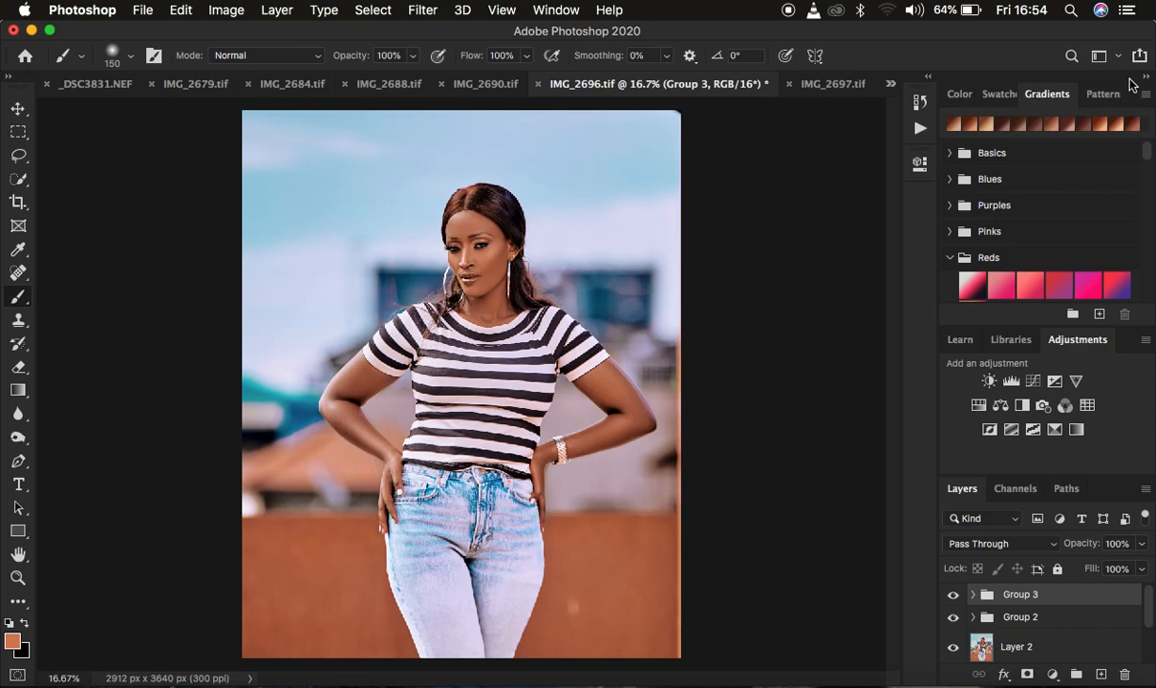
pyautogui.click(1053, 675)
pyautogui.click(1043, 623)
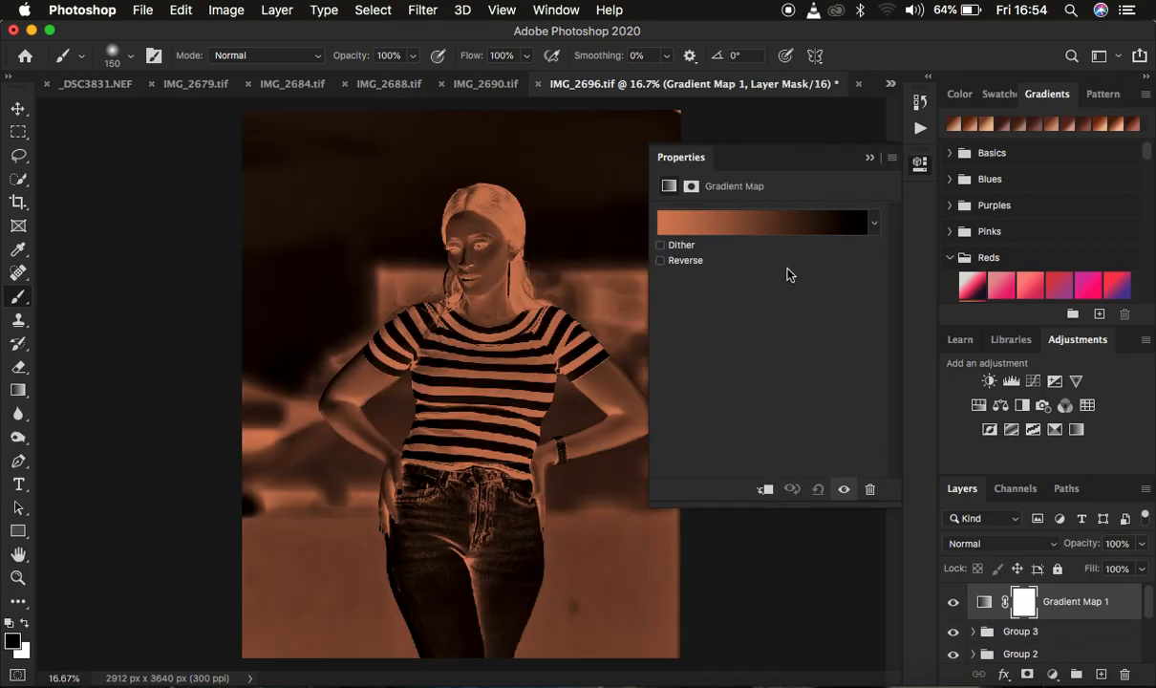
# Apply the RL 2 preset from RONNIX GRADIENT PACK to the gradient map and set the layer's blend mode to Soft Light.
pyautogui.click(760, 227)
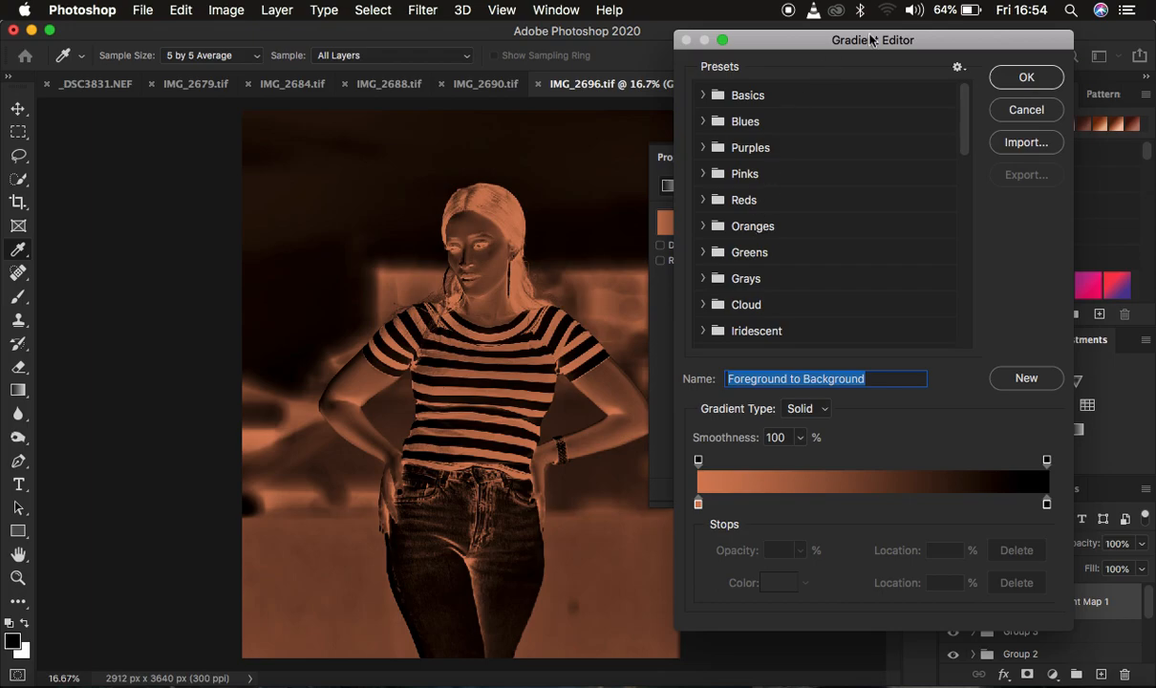
pyautogui.scroll(-10, 853, 264)
pyautogui.scroll(-2, 856, 266)
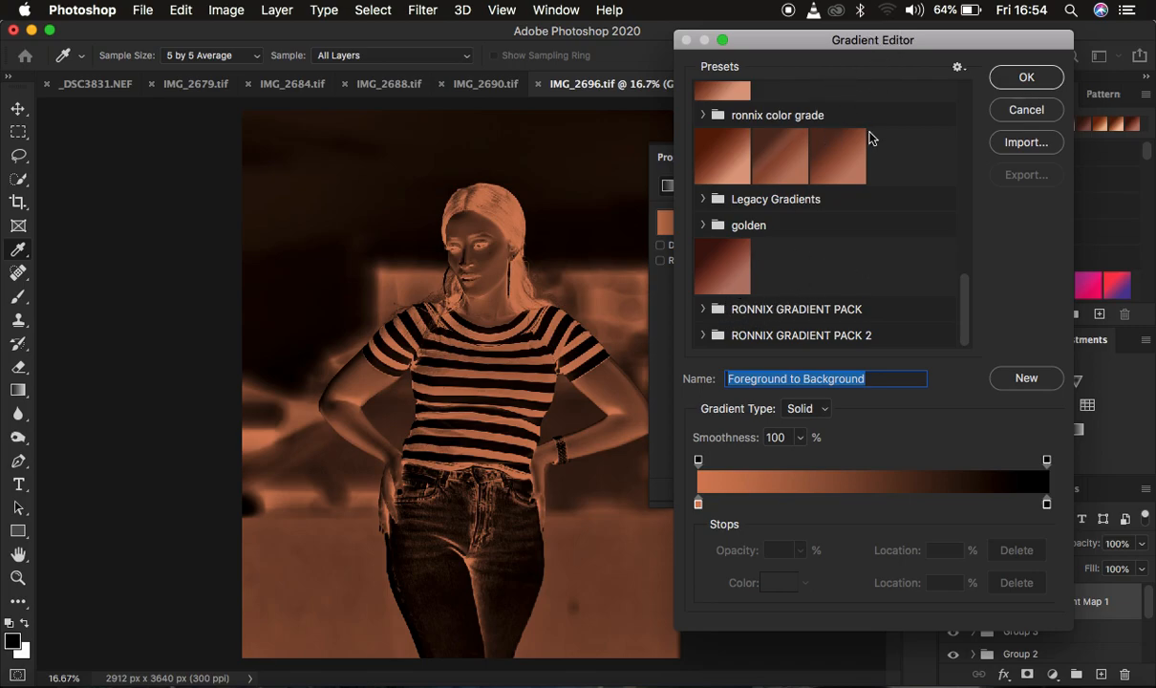
pyautogui.click(705, 311)
pyautogui.scroll(-5, 831, 315)
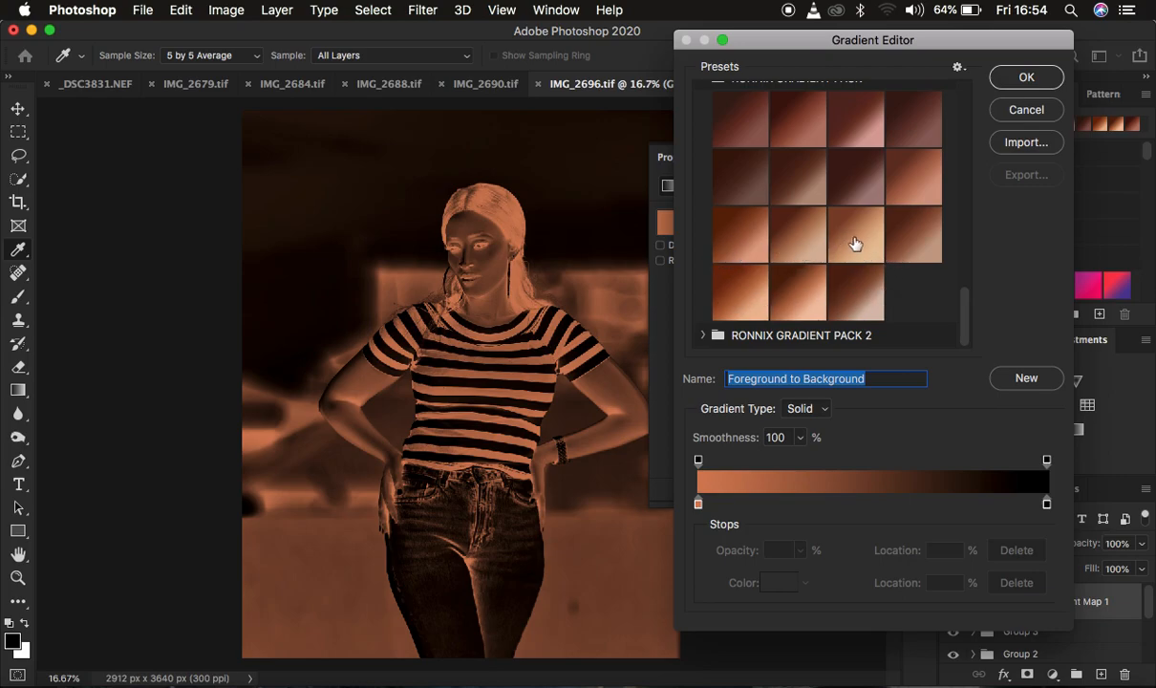
pyautogui.click(740, 242)
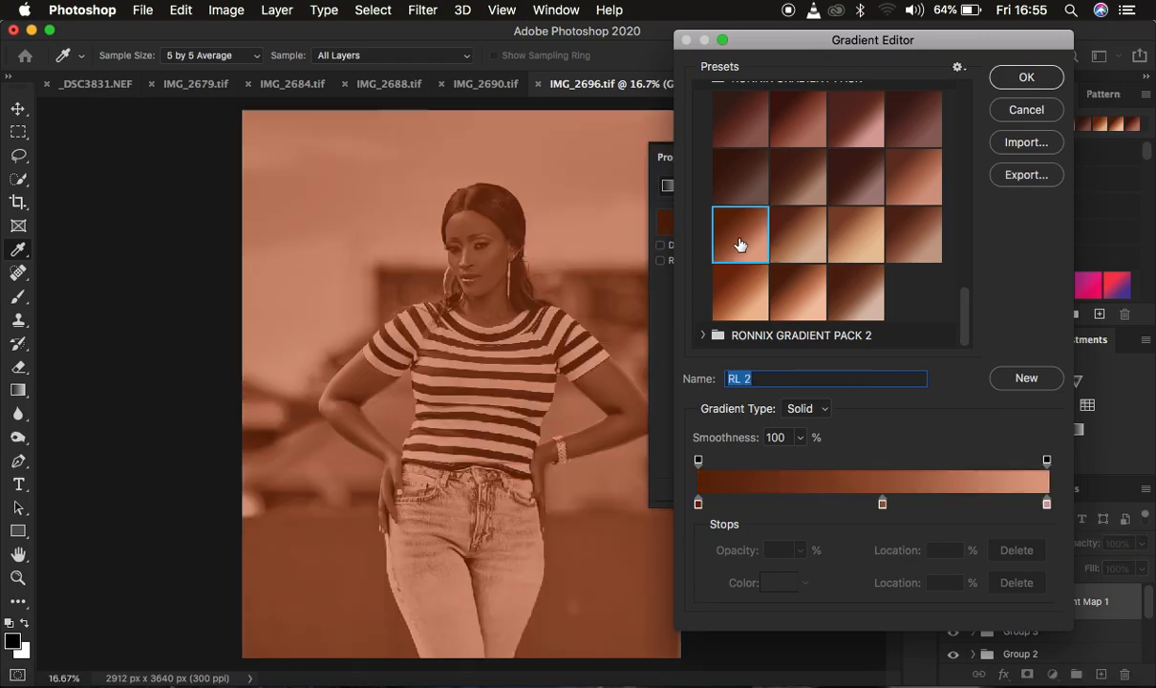
pyautogui.click(1021, 79)
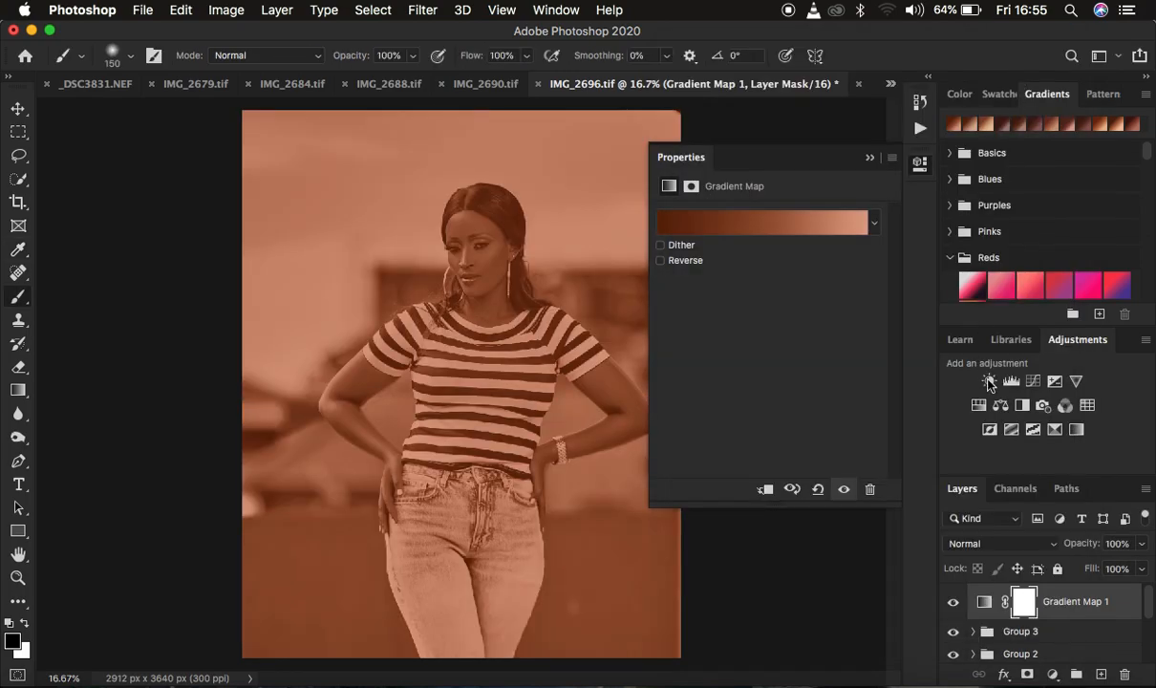
pyautogui.click(964, 542)
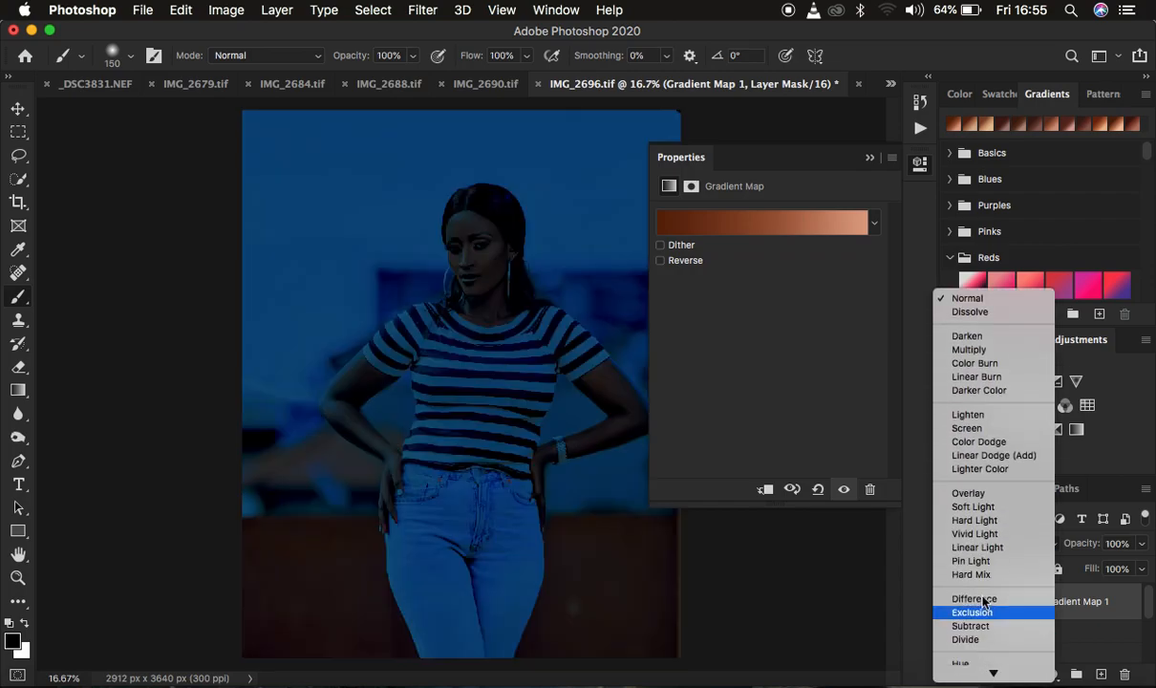
pyautogui.click(974, 507)
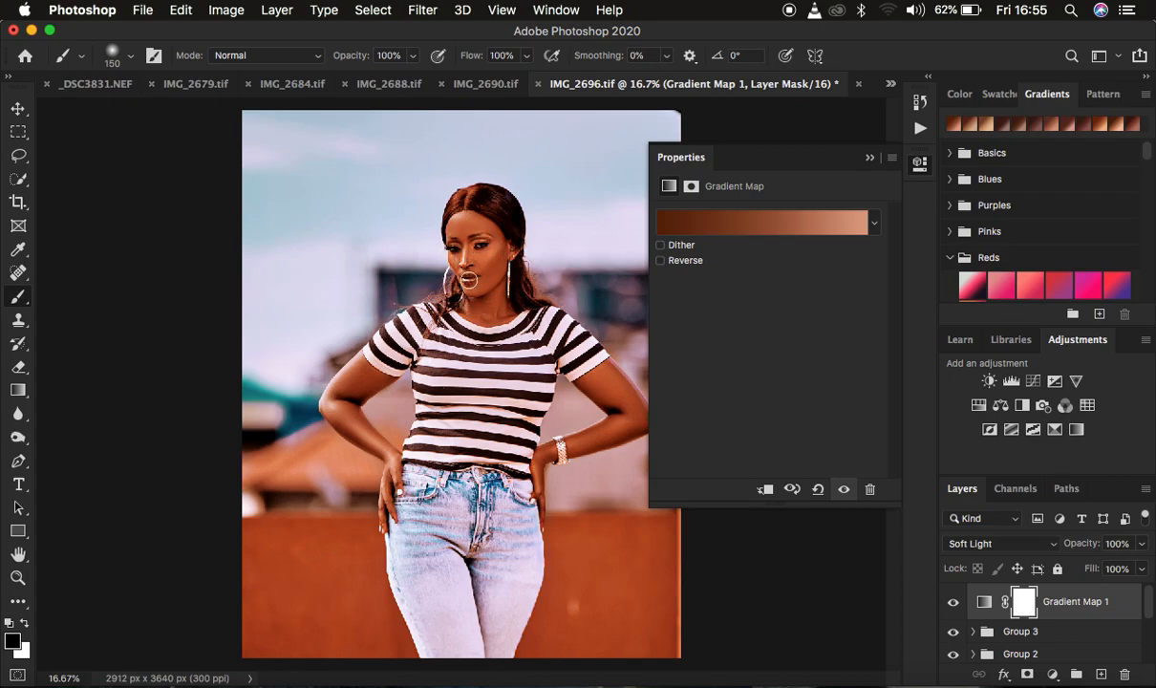
# Reopen the gradient map's gradient and try the RL 4, RL 3, RL 2 and RL 6 presets on the photo.
pyautogui.click(984, 607)
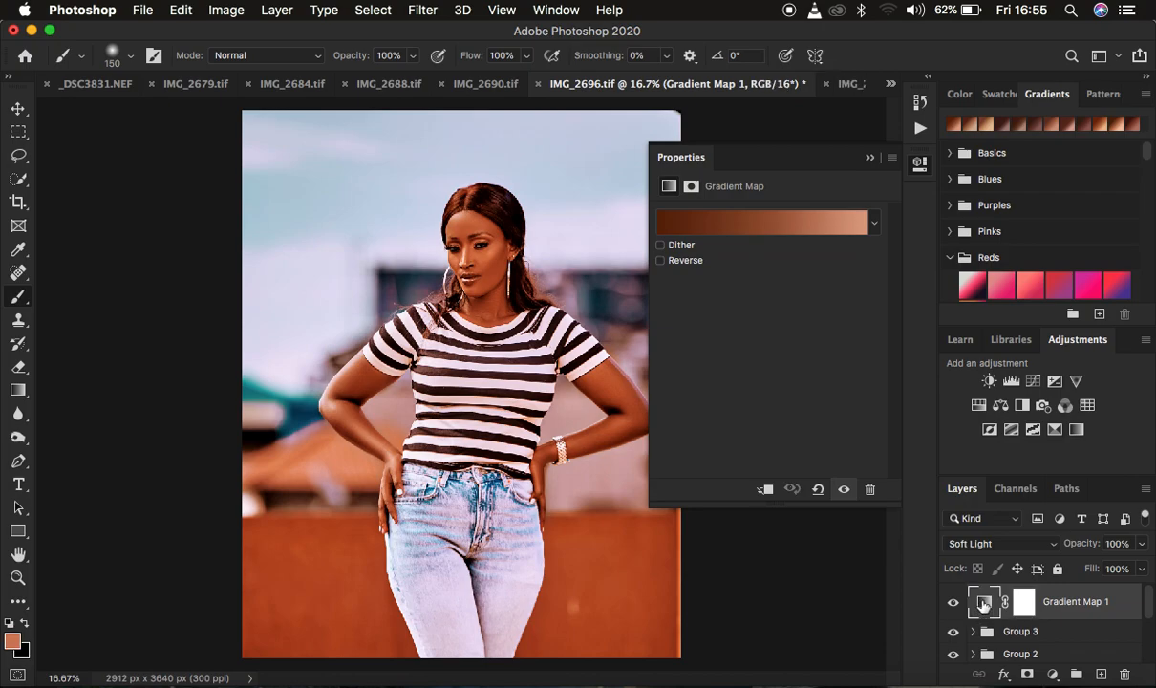
pyautogui.click(740, 222)
pyautogui.scroll(-10, 780, 276)
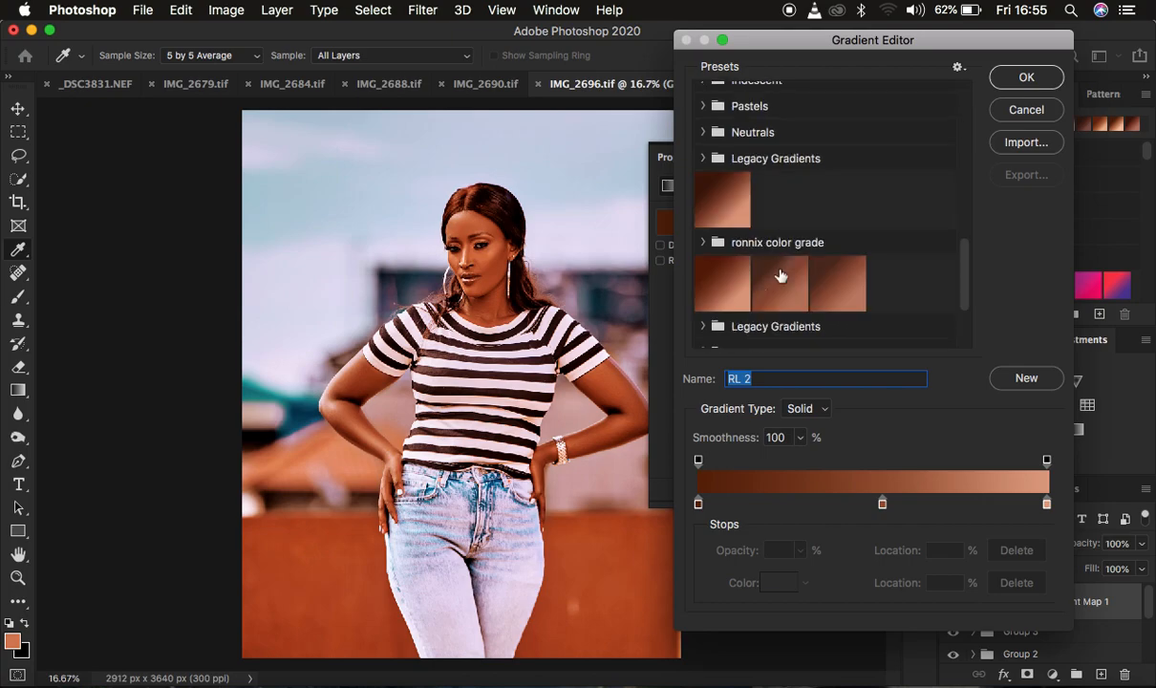
pyautogui.click(704, 309)
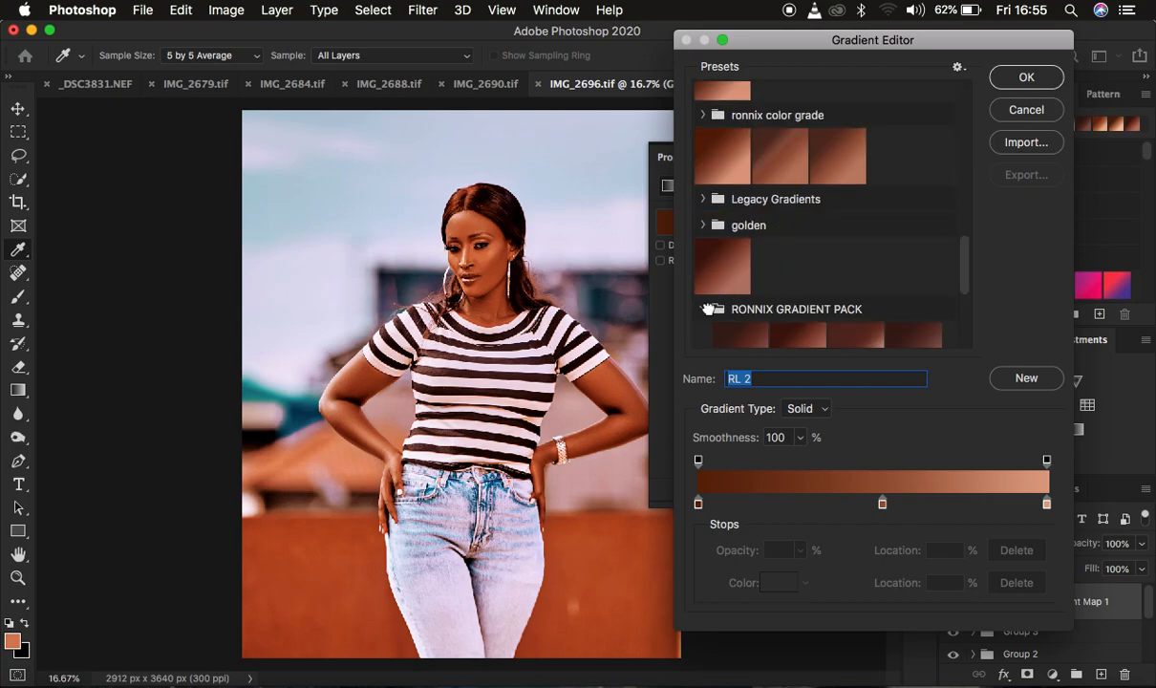
pyautogui.scroll(-3, 799, 302)
pyautogui.scroll(-2, 799, 302)
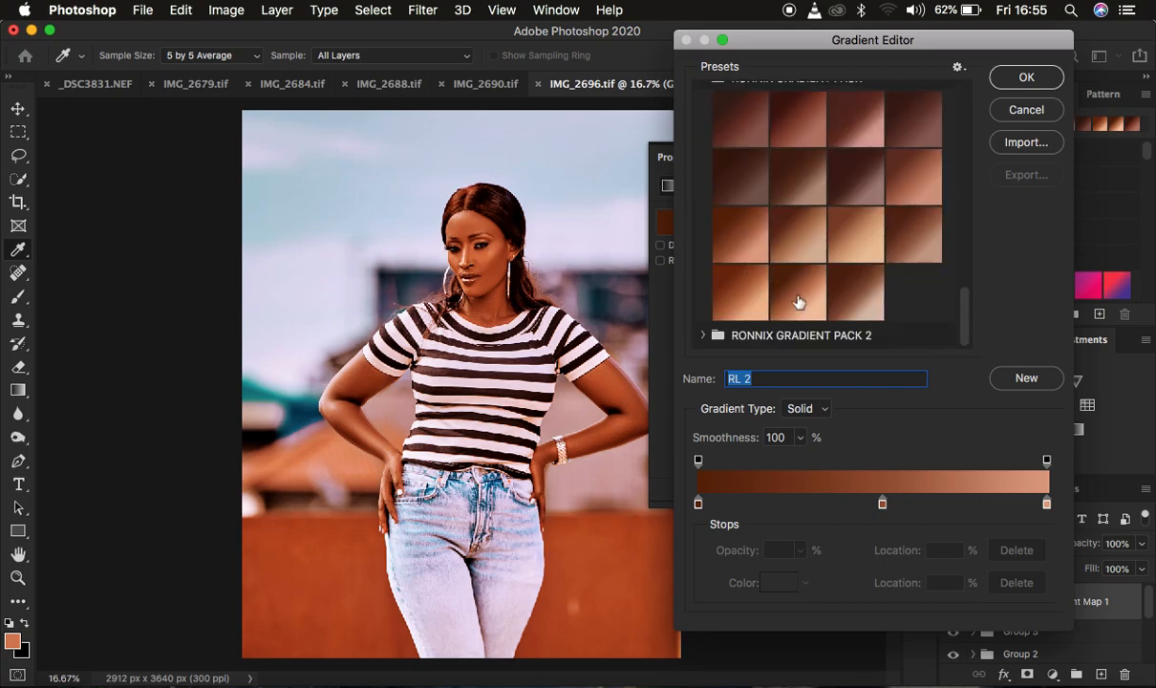
pyautogui.click(852, 244)
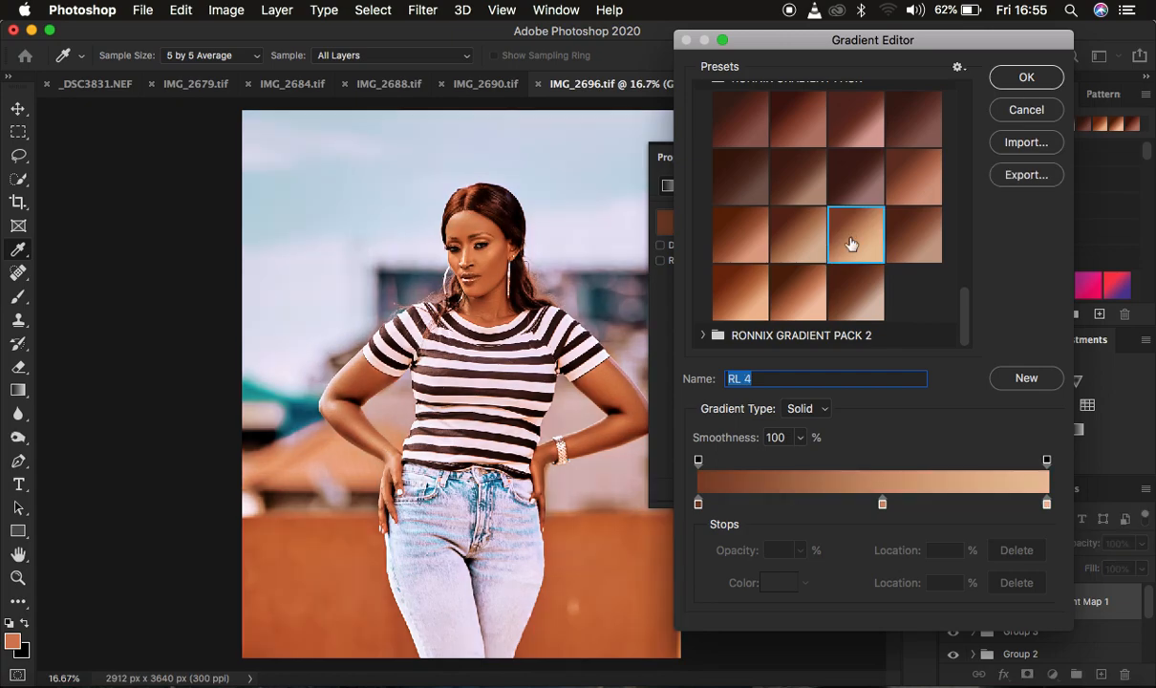
pyautogui.click(791, 251)
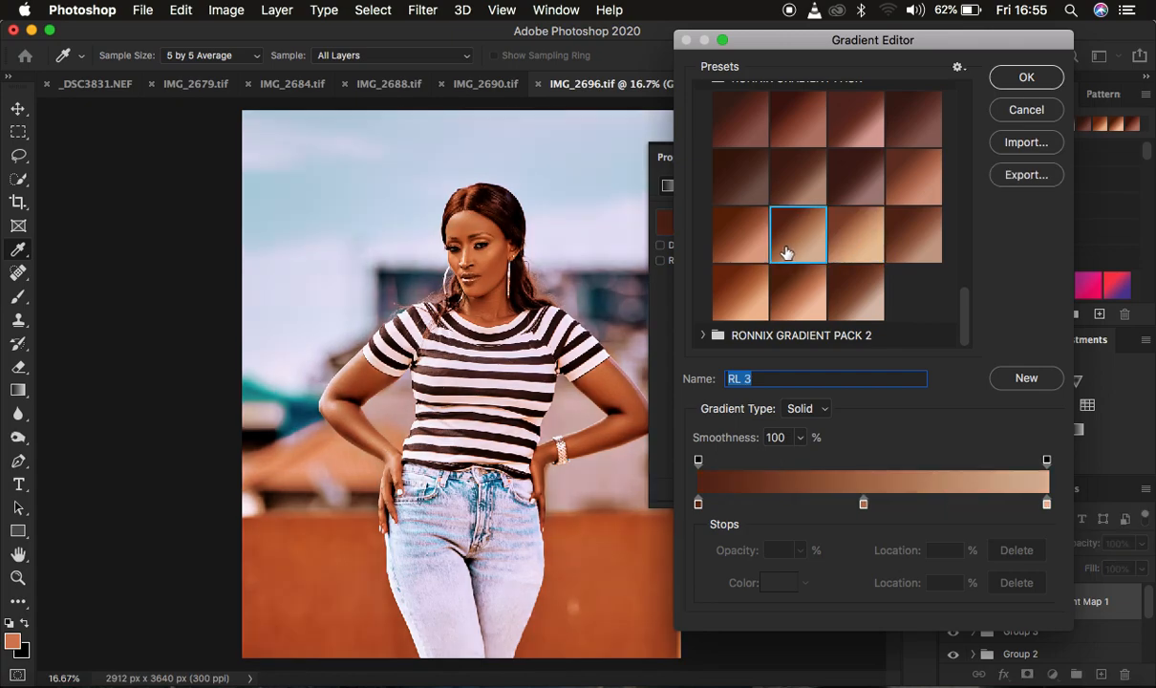
pyautogui.click(741, 245)
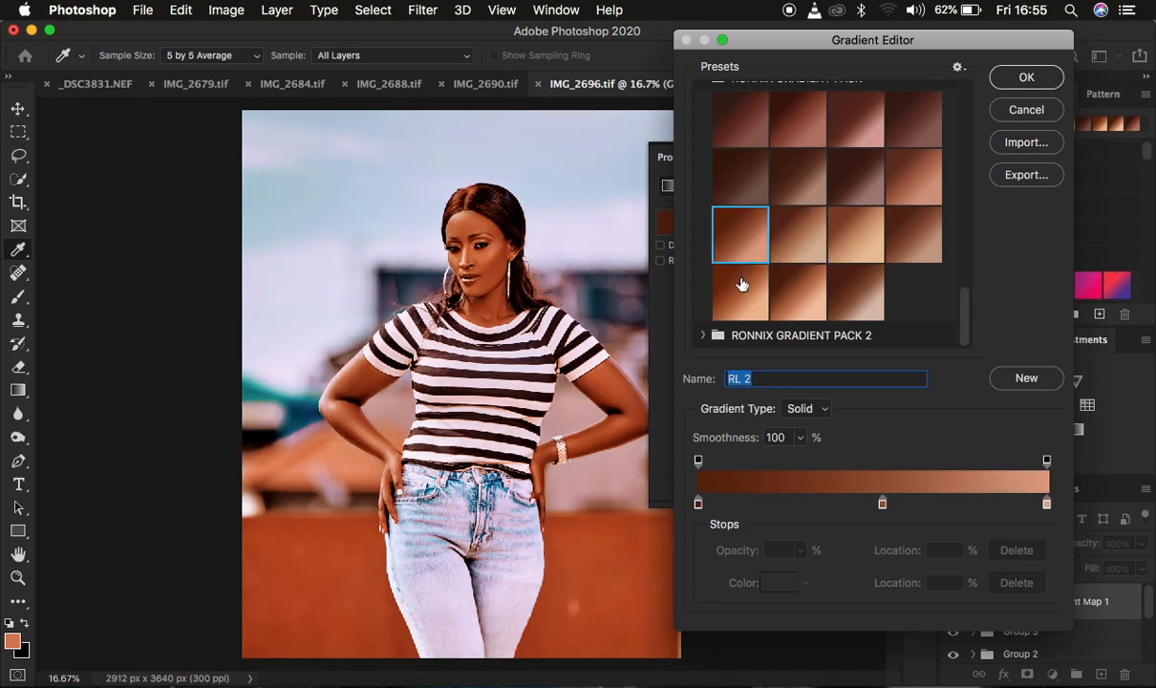
pyautogui.click(740, 292)
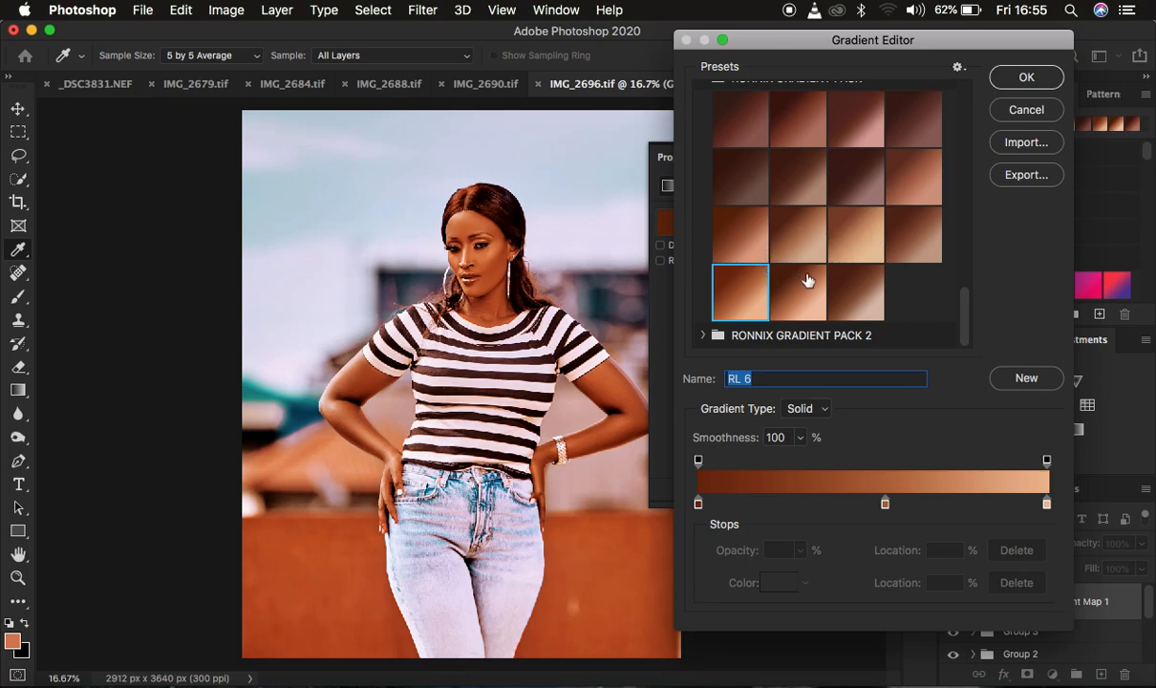
# Try the RL 1, RL 8 and RL 6 presets on the gradient map, settling on RL 2.
pyautogui.click(909, 176)
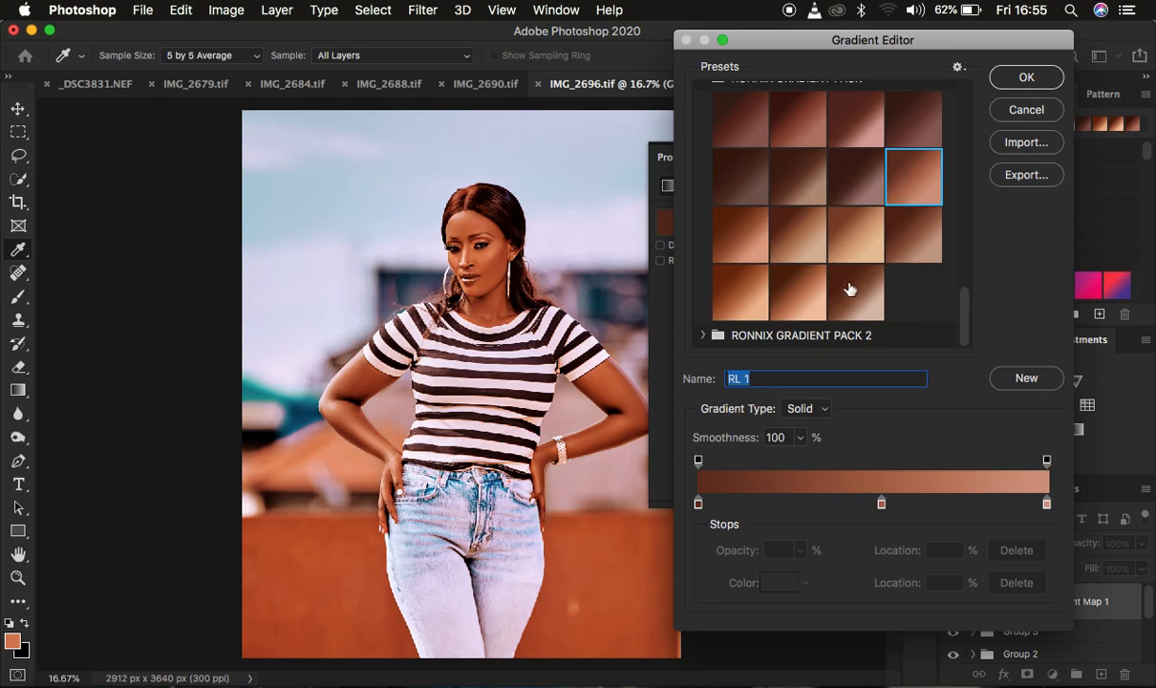
pyautogui.click(795, 297)
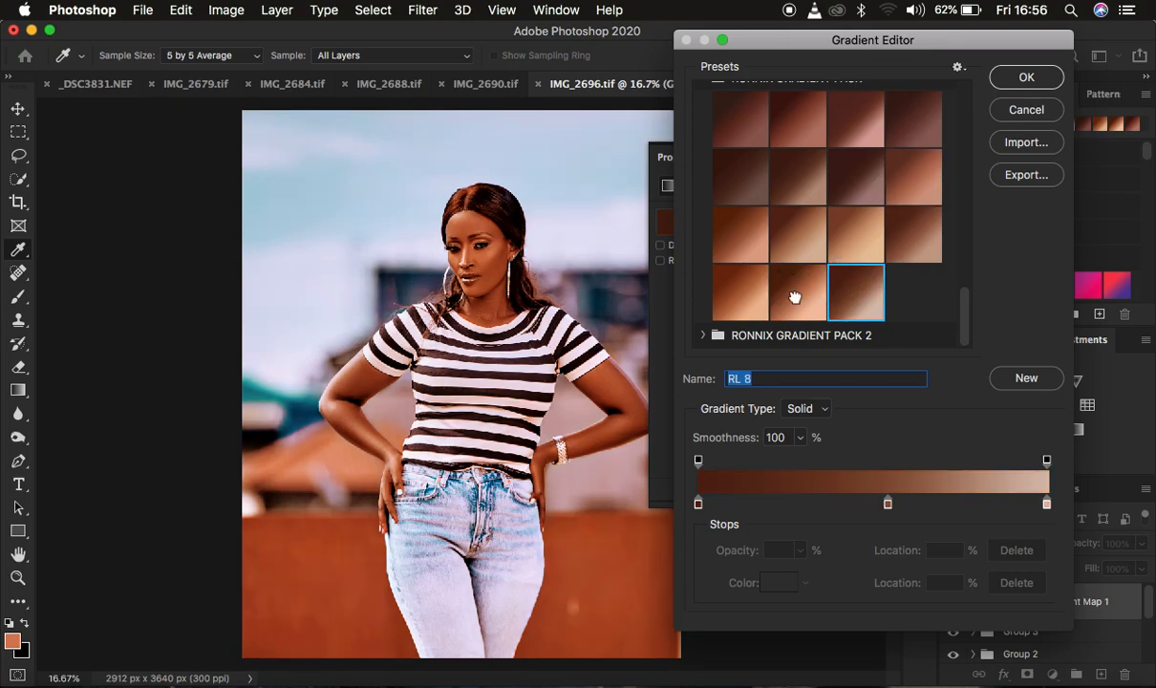
pyautogui.click(742, 309)
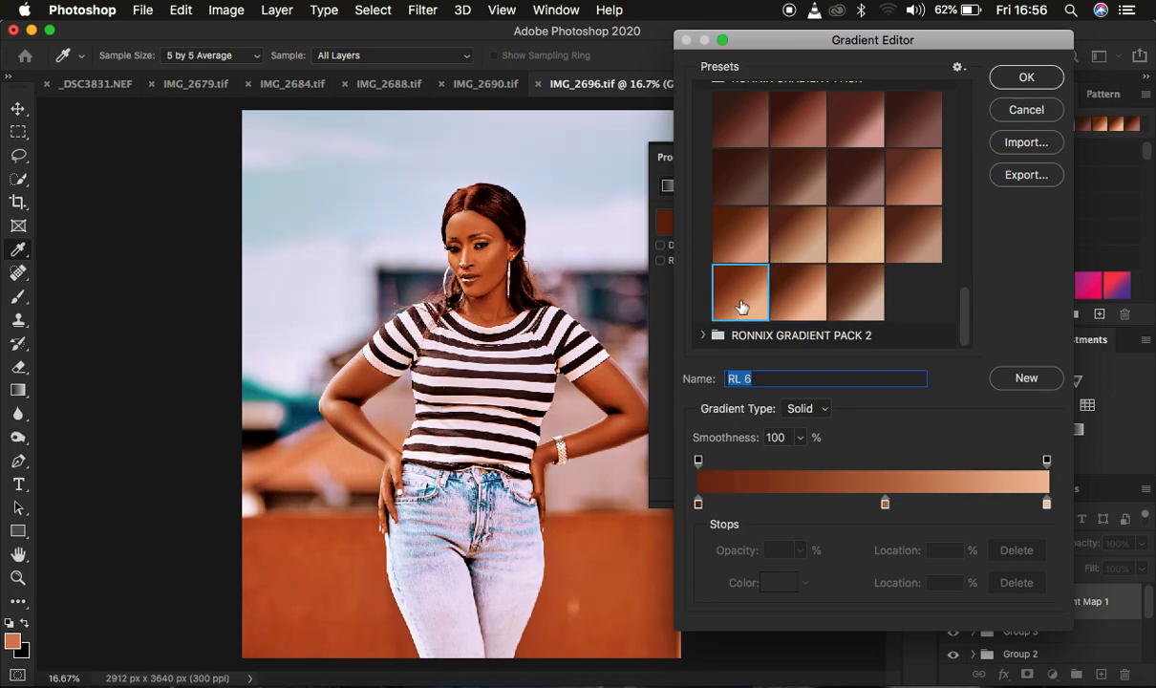
pyautogui.click(743, 239)
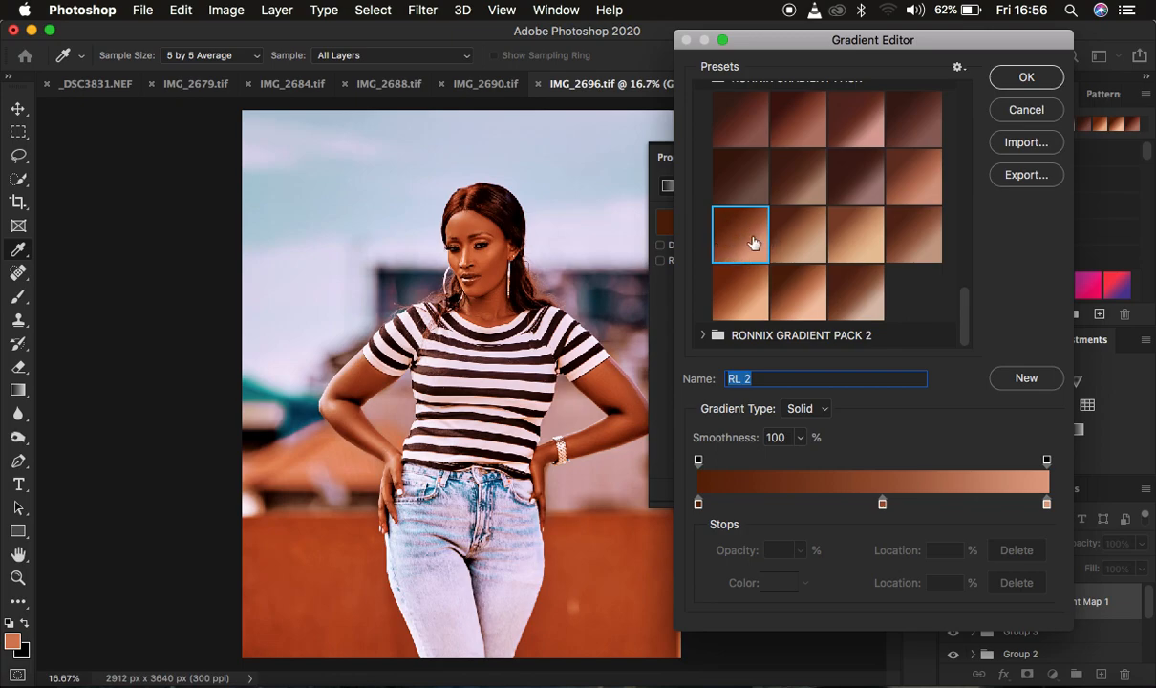
pyautogui.click(1021, 80)
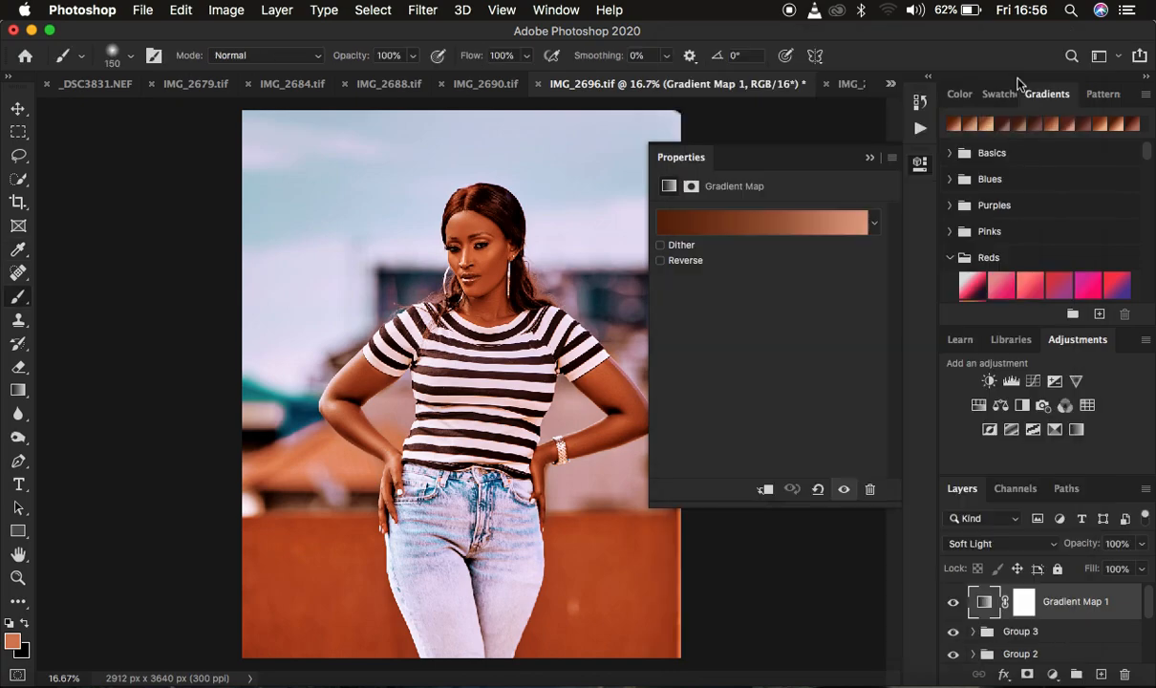
# Invert the gradient map's layer mask to black so its effect is hidden across the whole photo.
pyautogui.click(870, 159)
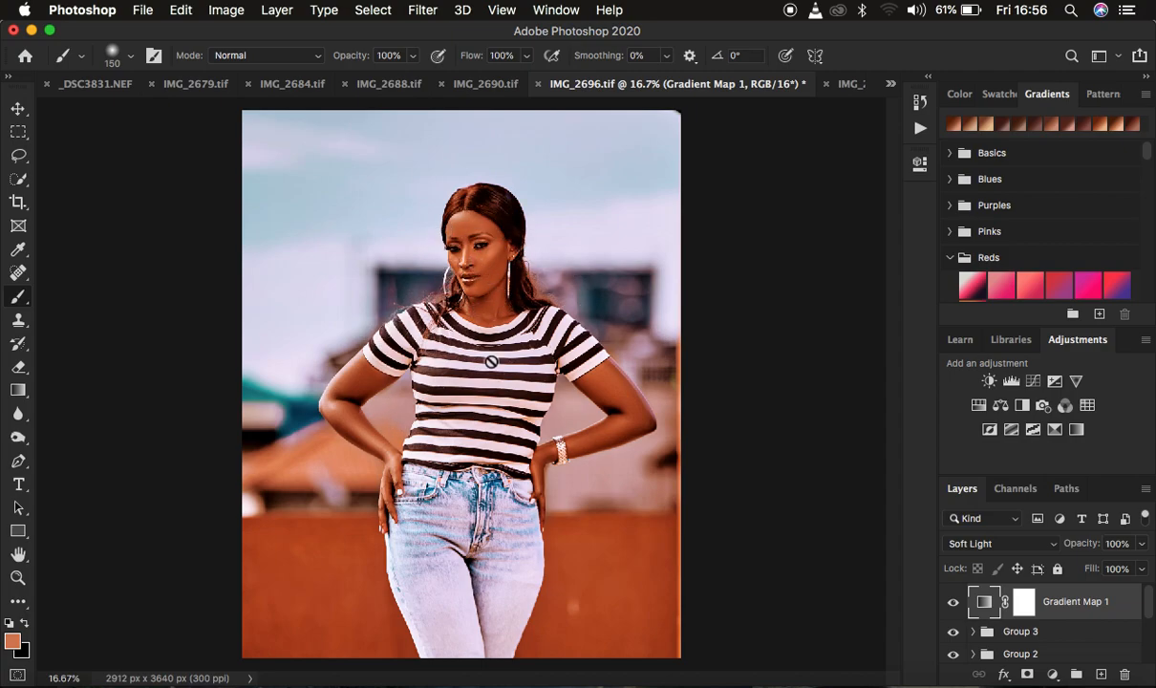
pyautogui.click(1024, 604)
pyautogui.click(1024, 603)
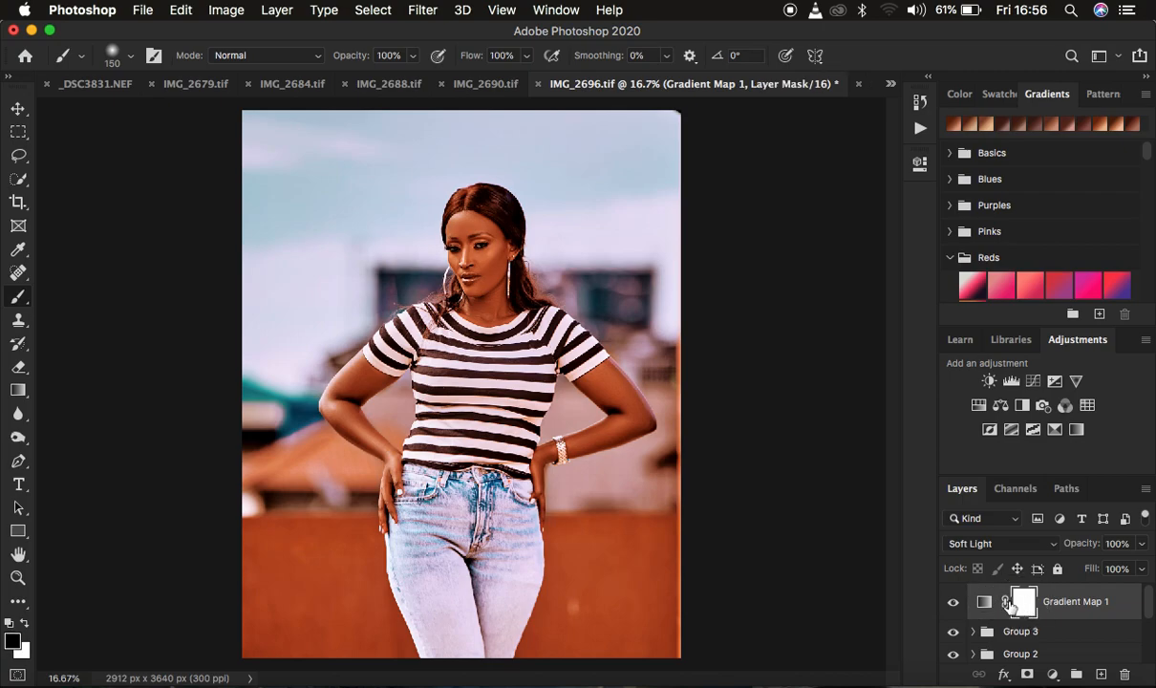
pyautogui.press('super+i')
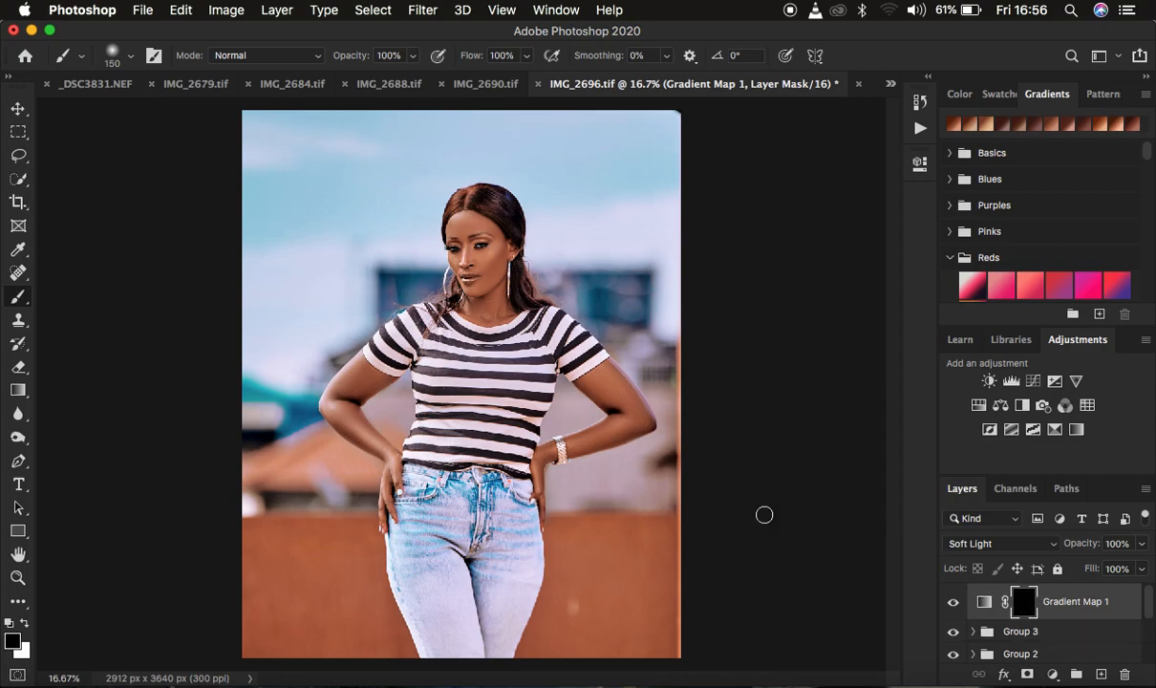
# Choose the Brush tool and check its tip shape, size and hardness settings.
pyautogui.rightClick(20, 300)
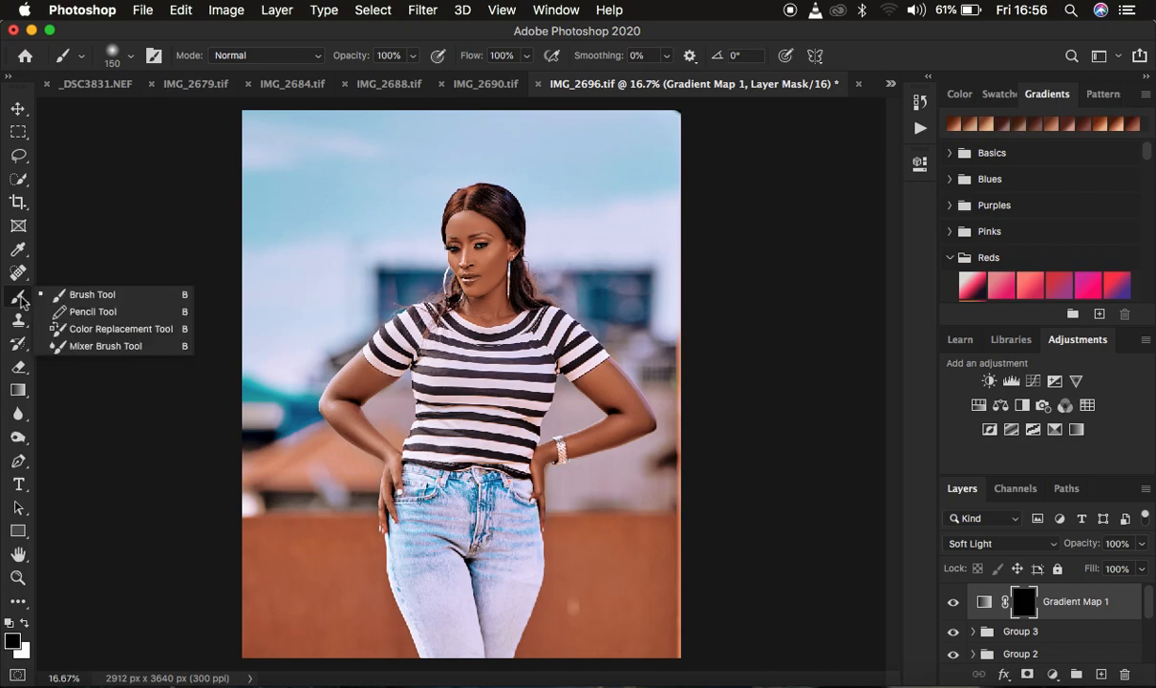
pyautogui.click(74, 299)
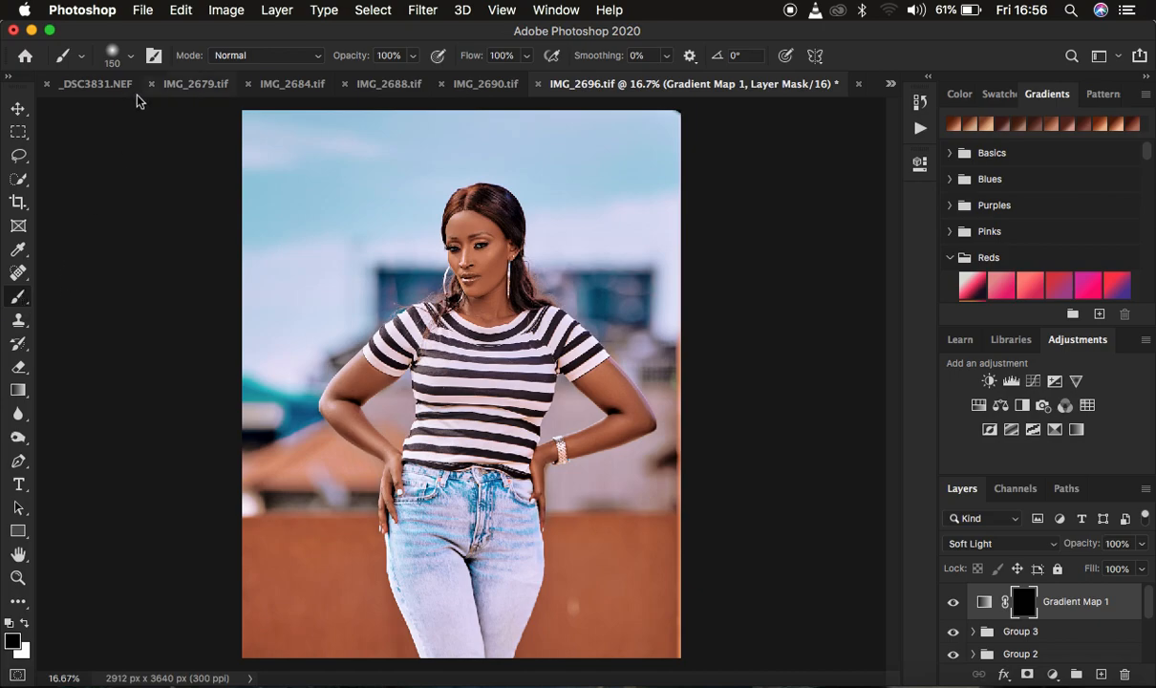
pyautogui.click(129, 60)
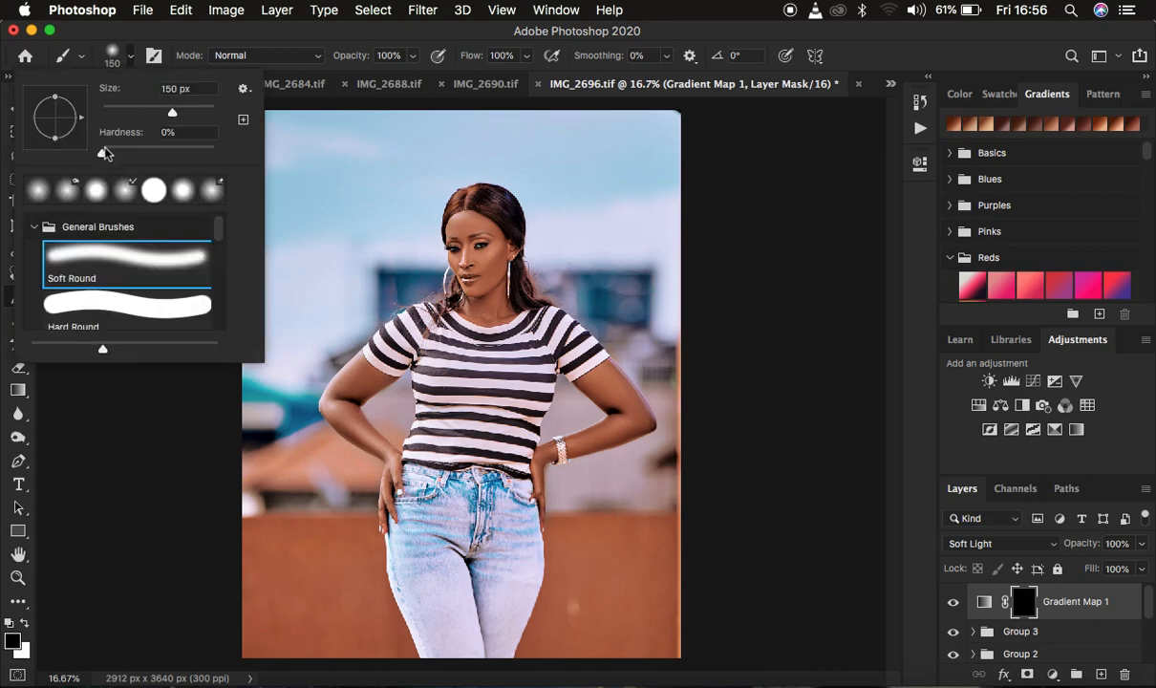
pyautogui.click(129, 60)
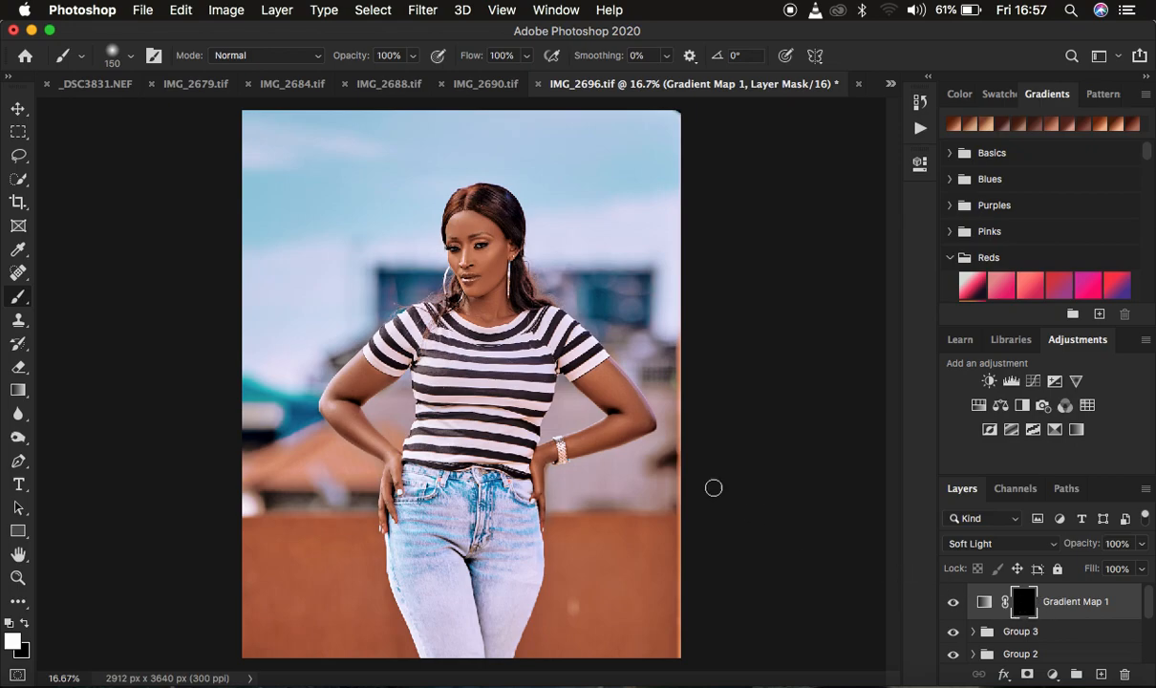
# Paint white on the gradient map's mask over the woman's face, arms and hands with a 200 px soft brush.
pyautogui.press(']')
pyautogui.press(']')
pyautogui.moveTo(460, 228)
pyautogui.mouseDown()
pyautogui.moveTo(482, 231)
pyautogui.moveTo(465, 302)
pyautogui.moveTo(486, 266)
pyautogui.moveTo(477, 302)
pyautogui.moveTo(452, 228)
pyautogui.moveTo(478, 273)
pyautogui.moveTo(498, 252)
pyautogui.moveTo(495, 268)
pyautogui.moveTo(470, 250)
pyautogui.moveTo(482, 297)
pyautogui.mouseUp()
pyautogui.moveTo(588, 382)
pyautogui.mouseDown()
pyautogui.moveTo(604, 392)
pyautogui.moveTo(601, 377)
pyautogui.moveTo(637, 416)
pyautogui.moveTo(550, 452)
pyautogui.moveTo(537, 472)
pyautogui.moveTo(545, 511)
pyautogui.moveTo(625, 404)
pyautogui.moveTo(557, 367)
pyautogui.mouseUp()
pyautogui.moveTo(363, 383)
pyautogui.mouseDown()
pyautogui.moveTo(327, 398)
pyautogui.moveTo(341, 426)
pyautogui.moveTo(385, 455)
pyautogui.moveTo(387, 523)
pyautogui.moveTo(376, 447)
pyautogui.moveTo(338, 404)
pyautogui.moveTo(376, 376)
pyautogui.moveTo(350, 375)
pyautogui.moveTo(330, 414)
pyautogui.moveTo(391, 463)
pyautogui.moveTo(389, 521)
pyautogui.mouseUp()
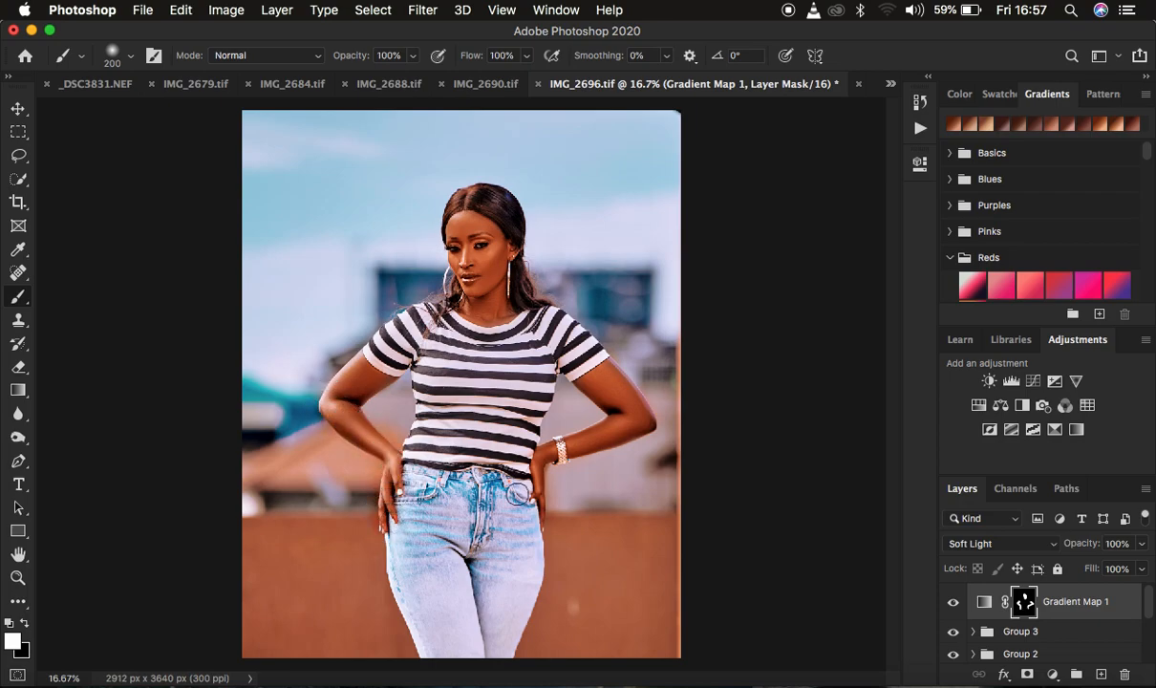
pyautogui.moveTo(570, 447)
pyautogui.mouseDown()
pyautogui.moveTo(622, 421)
pyautogui.moveTo(609, 382)
pyautogui.moveTo(627, 418)
pyautogui.moveTo(597, 385)
pyautogui.moveTo(625, 413)
pyautogui.moveTo(617, 432)
pyautogui.moveTo(559, 451)
pyautogui.moveTo(546, 508)
pyautogui.mouseUp()
pyautogui.moveTo(334, 396)
pyautogui.mouseDown()
pyautogui.moveTo(358, 370)
pyautogui.moveTo(390, 374)
pyautogui.moveTo(374, 380)
pyautogui.mouseUp()
pyautogui.moveTo(471, 256)
pyautogui.mouseDown()
pyautogui.moveTo(477, 280)
pyautogui.moveTo(466, 247)
pyautogui.moveTo(478, 238)
pyautogui.mouseUp()
# Paint black with a 150 px brush on the gradient map's mask along the inner edge of the arm beside the waist.
pyautogui.click(25, 623)
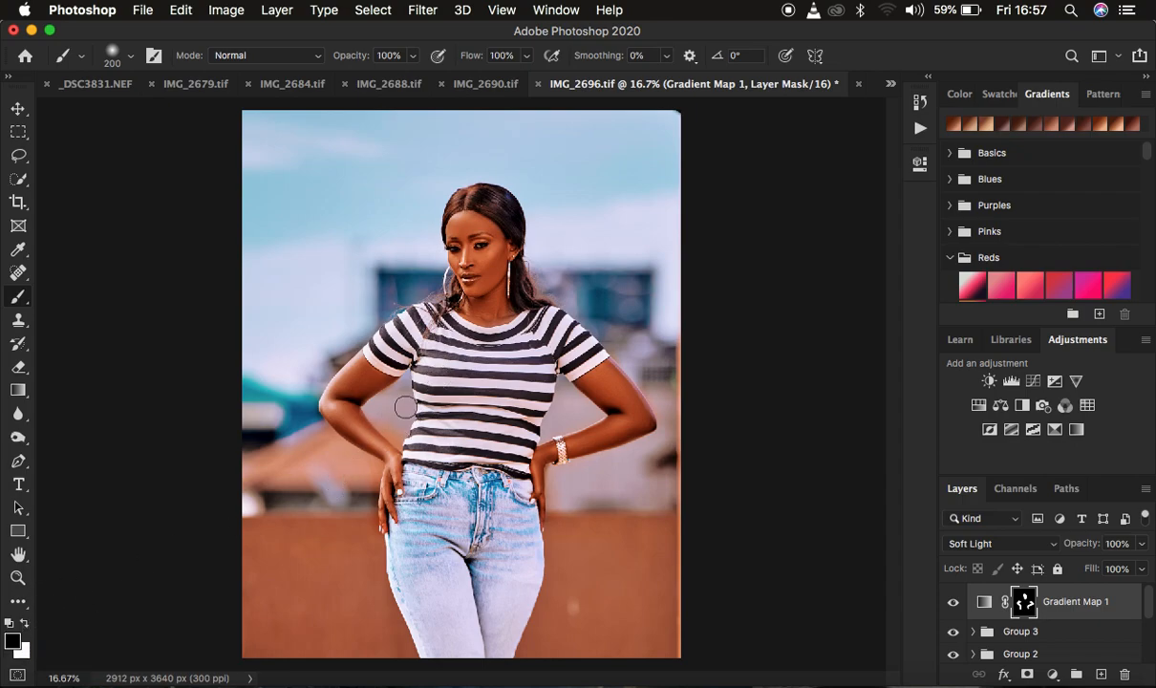
pyautogui.press('[')
pyautogui.press('[')
pyautogui.moveTo(376, 417)
pyautogui.mouseDown()
pyautogui.moveTo(405, 443)
pyautogui.moveTo(387, 425)
pyautogui.moveTo(392, 469)
pyautogui.mouseUp()
# On the mask, paint black over both eyes with a 35 px brush and white around the ear, earring and hairline.
pyautogui.press('super+plus')
pyautogui.press('super+plus')
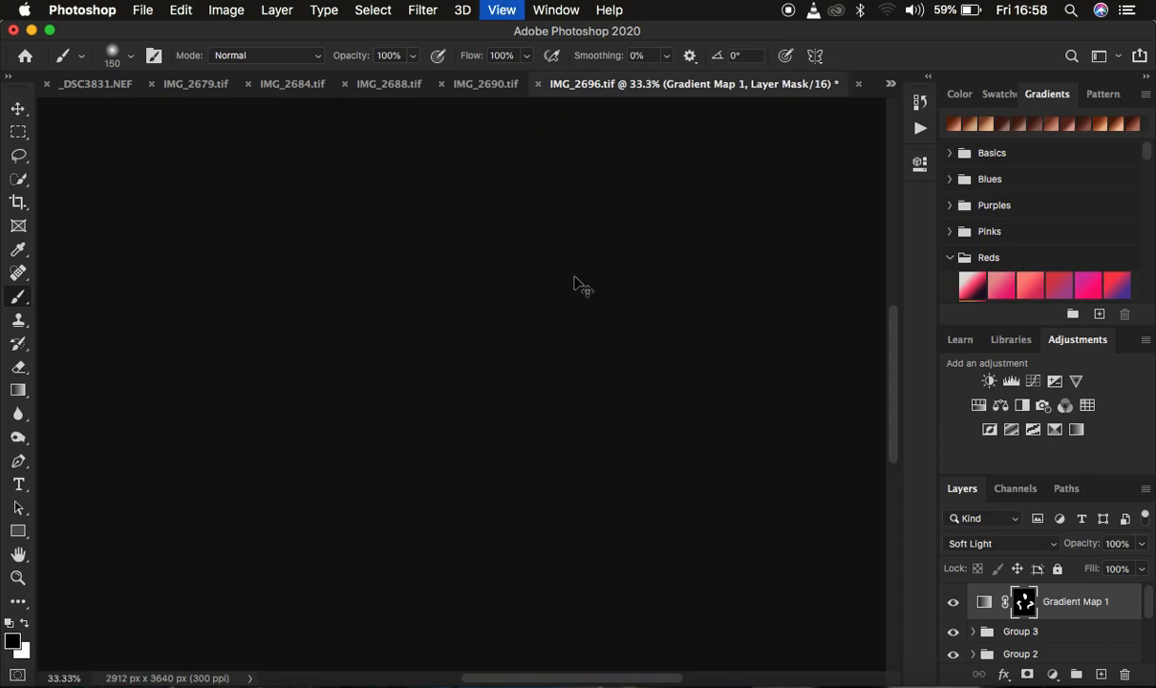
pyautogui.press('super+plus')
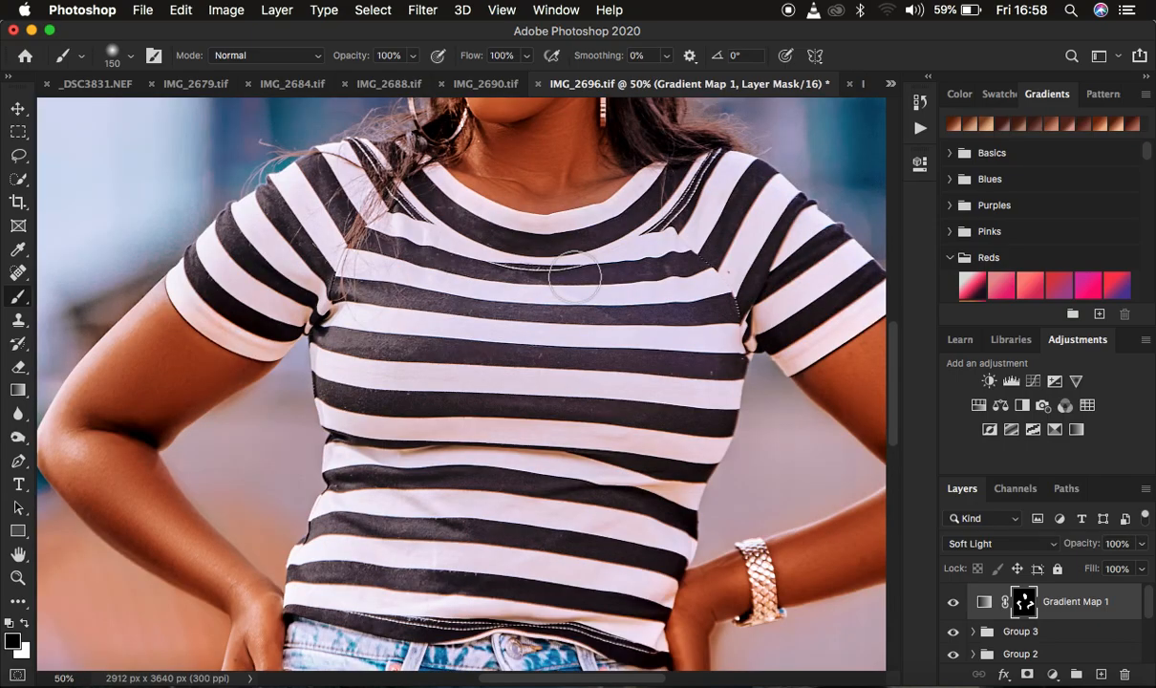
pyautogui.scroll(8, 575, 276)
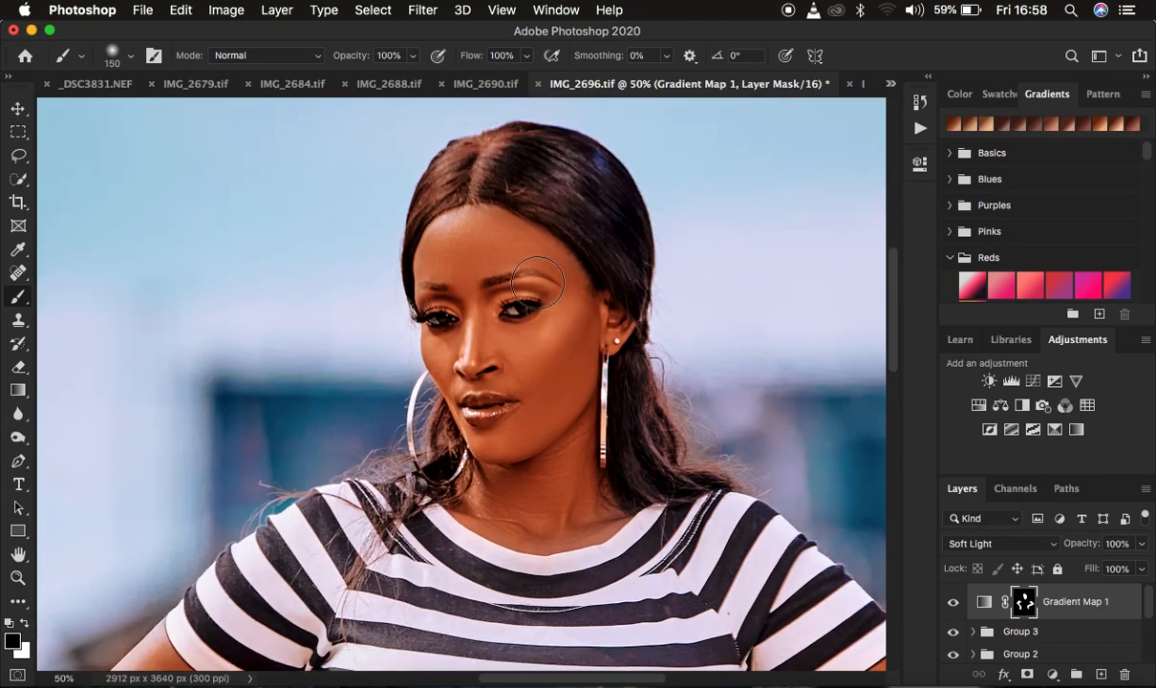
pyautogui.press('[')
pyautogui.press('[')
pyautogui.press('[')
pyautogui.press('[')
pyautogui.press('[')
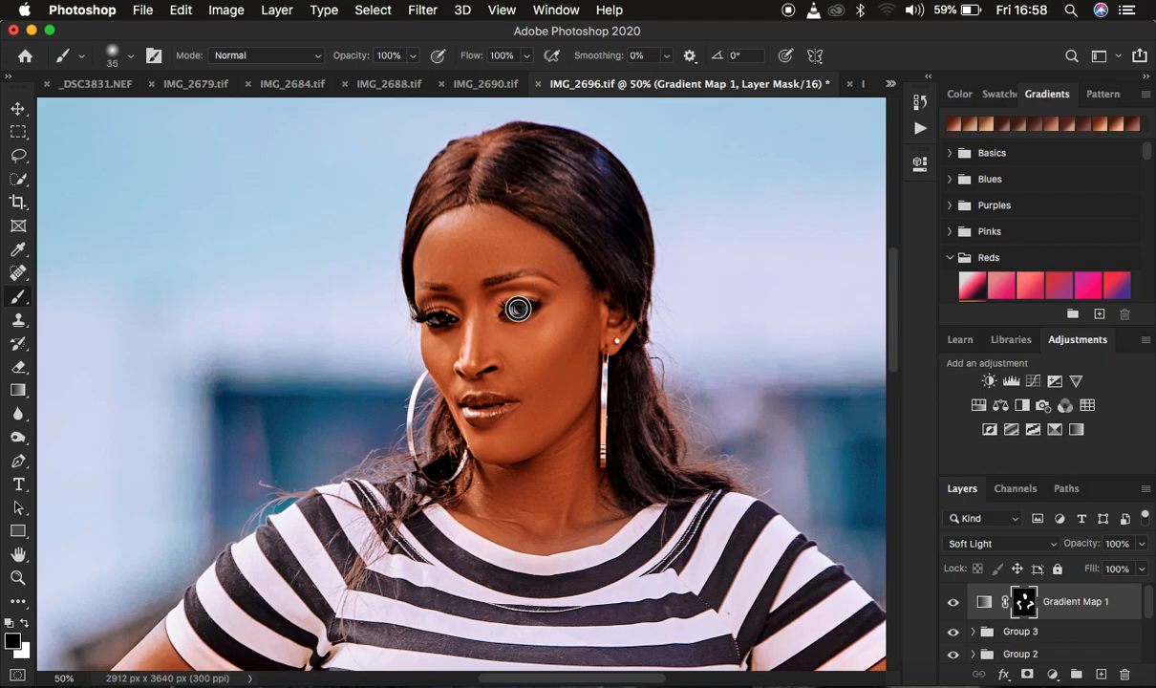
pyautogui.moveTo(442, 318); pyautogui.dragTo(450, 315)
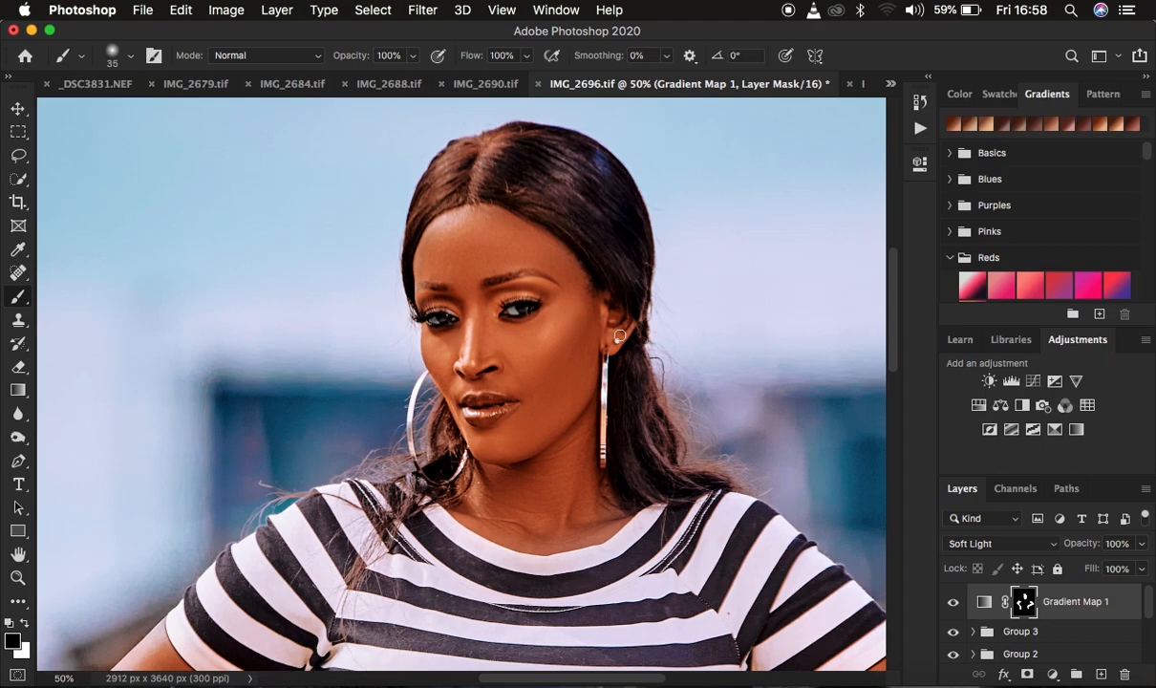
pyautogui.press('x')
pyautogui.moveTo(619, 335); pyautogui.dragTo(605, 354)
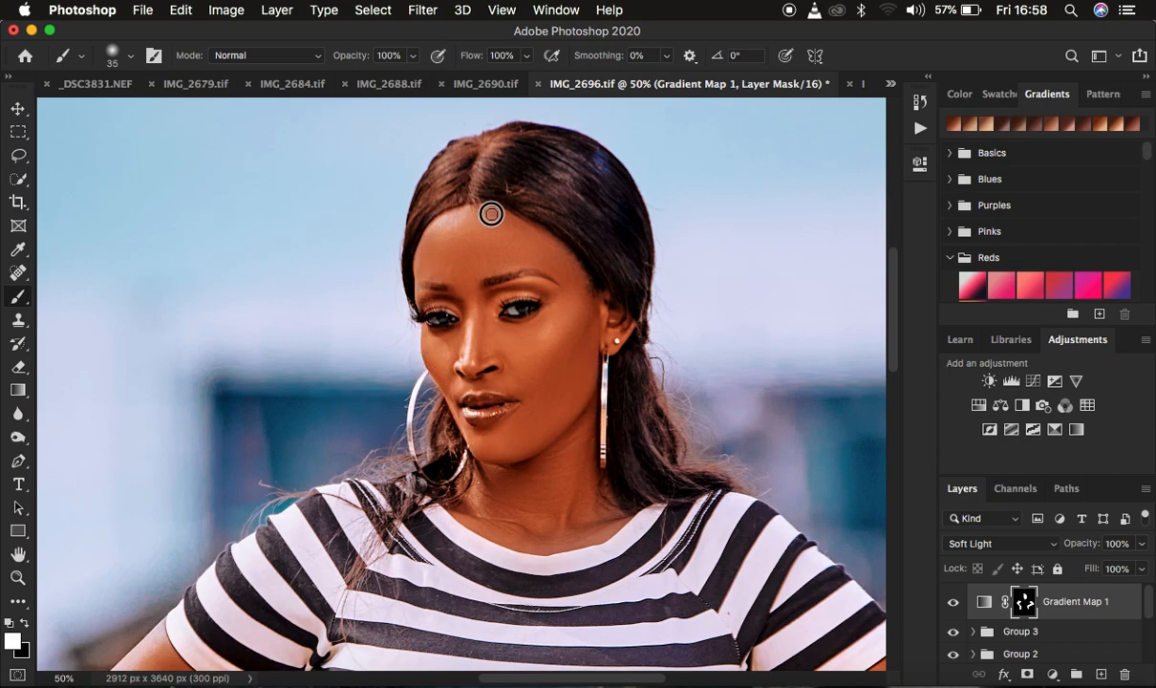
# Compare the whole photo with and without the gradient map layer, leaving the layer visible.
pyautogui.press('super+minus')
pyautogui.press('super+minus')
pyautogui.press('super+minus')
pyautogui.press('super+minus')
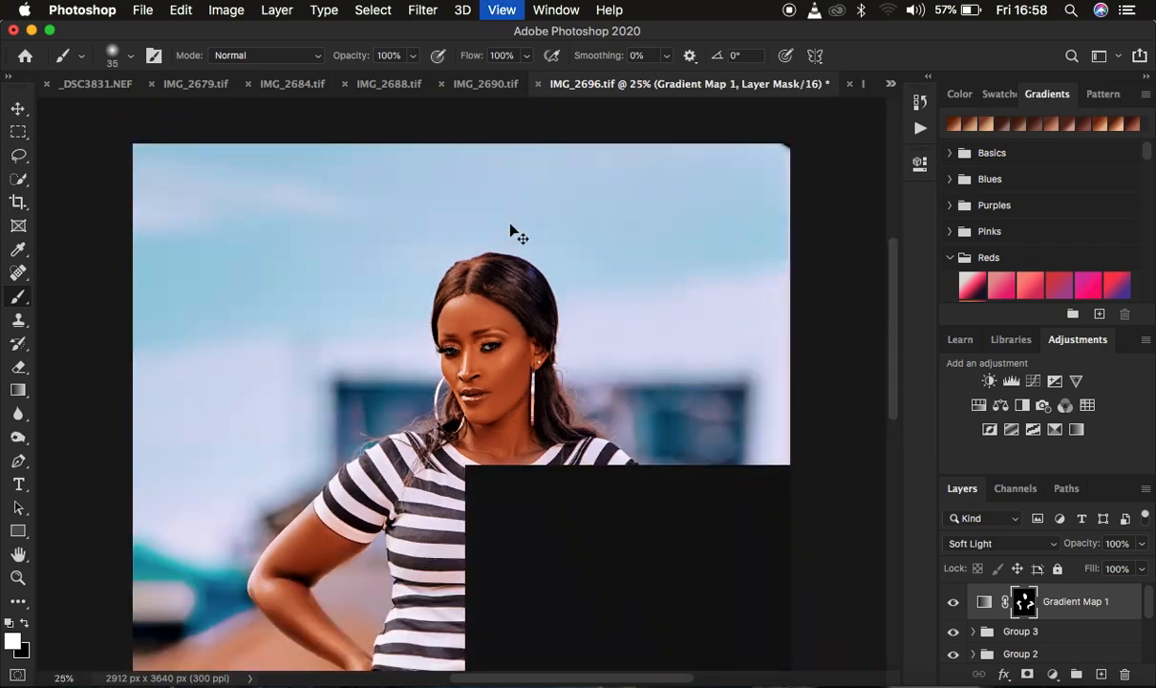
pyautogui.press('super+plus')
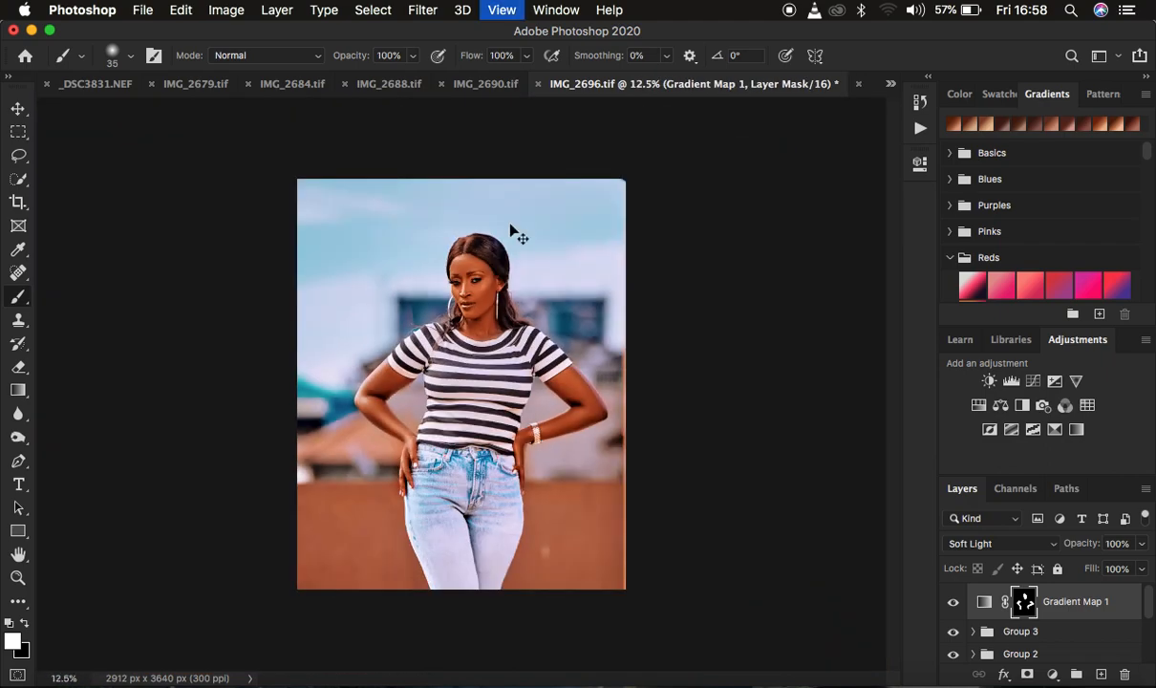
pyautogui.click(953, 601)
pyautogui.click(953, 601)
pyautogui.click(953, 601)
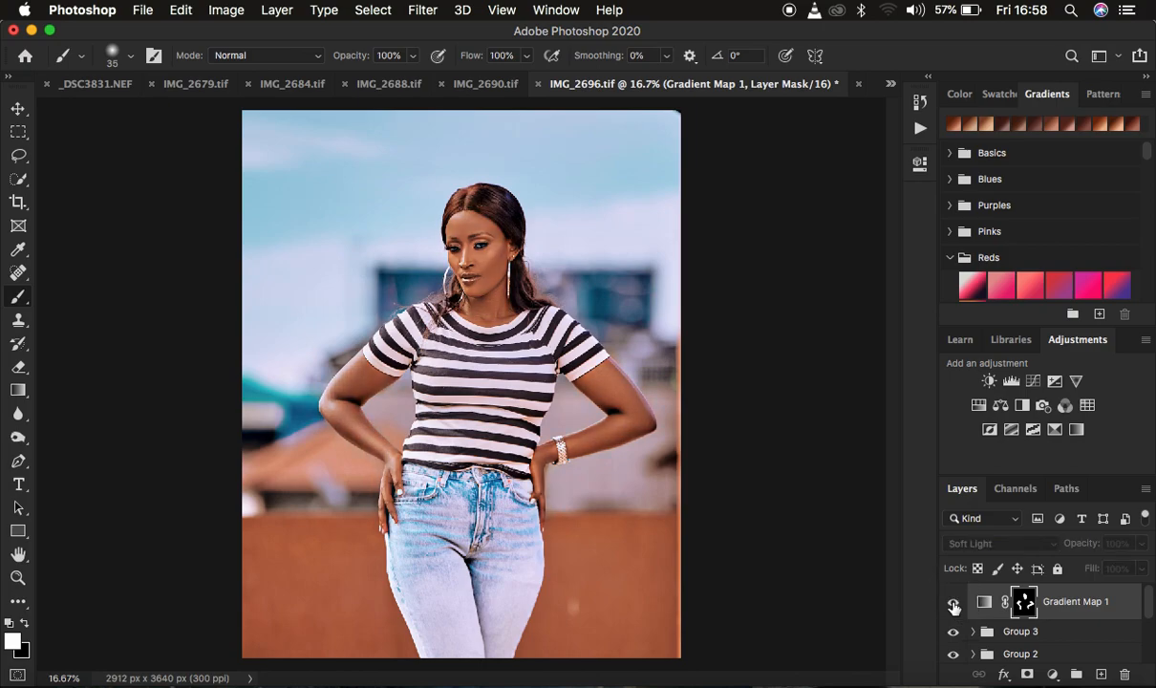
pyautogui.click(953, 604)
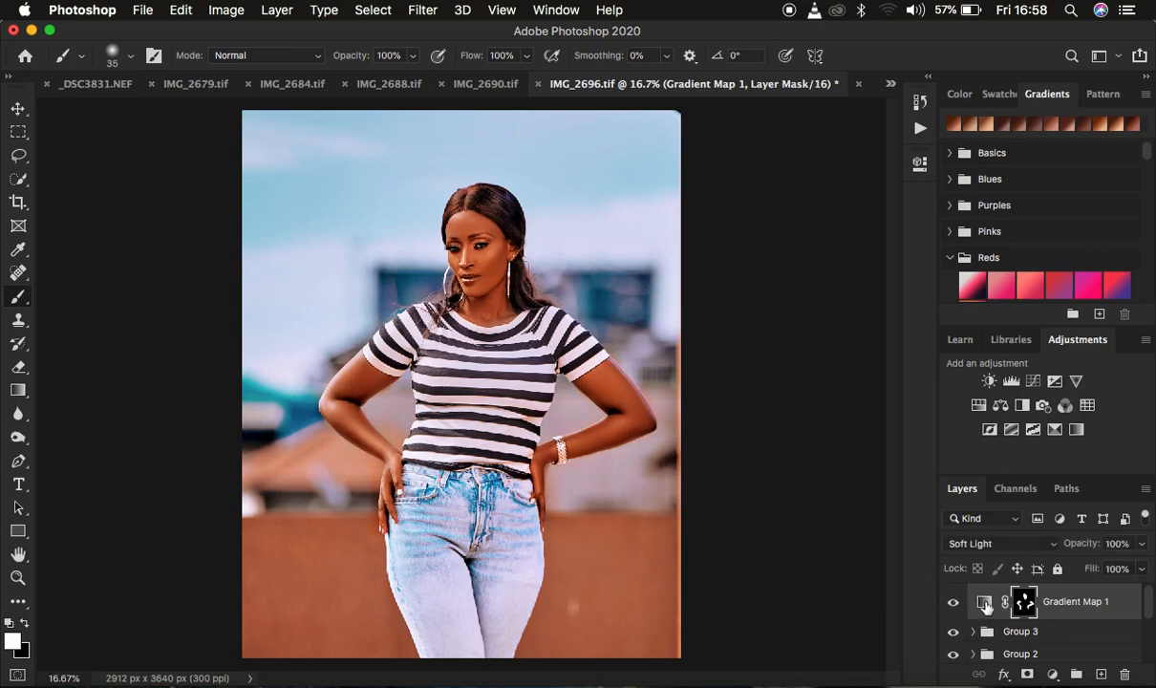
# Try the RL 4 and RL 3 presets from RONNIX GRADIENT PACK on the gradient map, and apply RL 7.
pyautogui.doubleClick(984, 602)
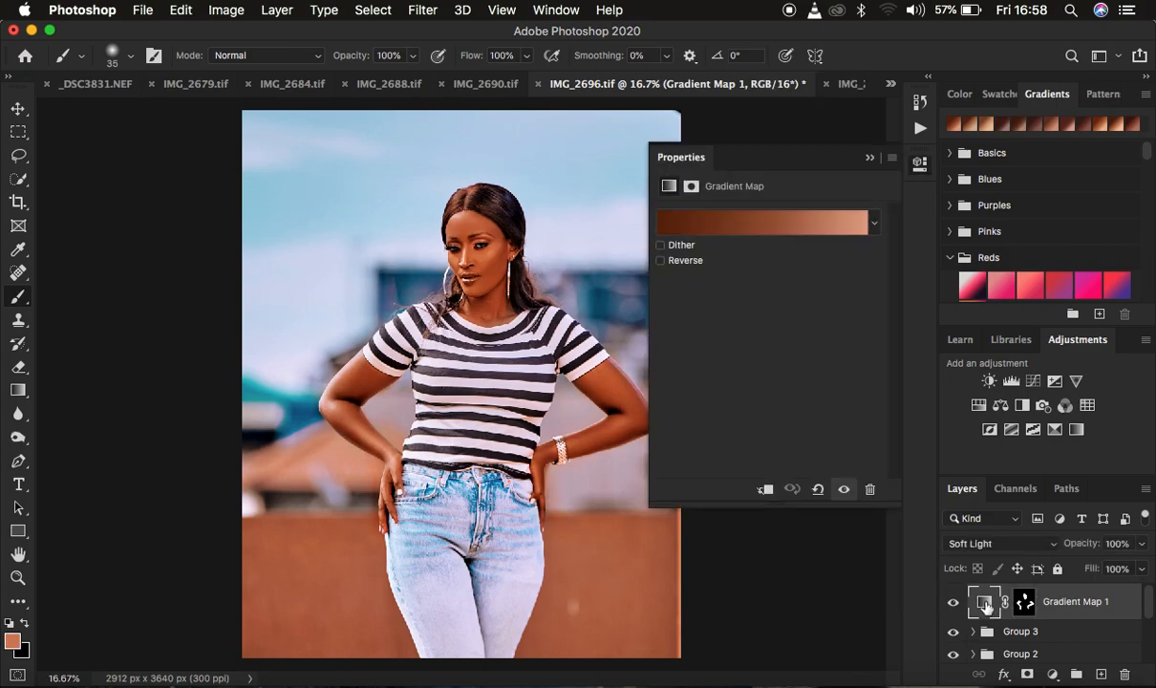
pyautogui.click(762, 225)
pyautogui.scroll(-10, 789, 296)
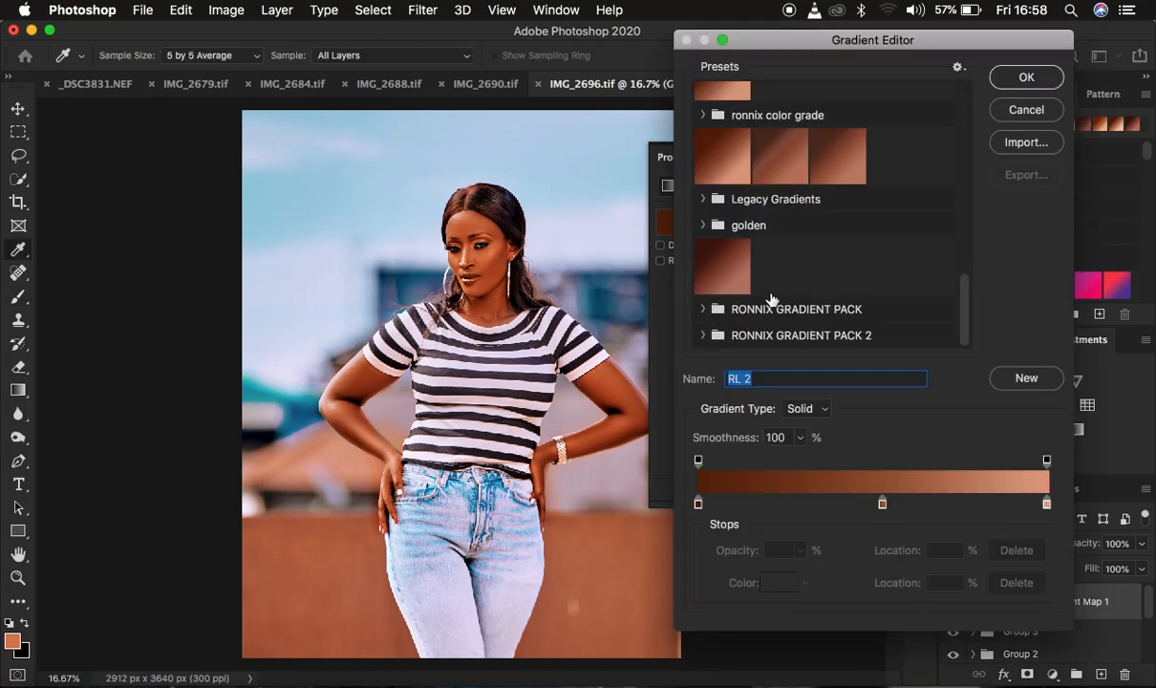
pyautogui.click(706, 309)
pyautogui.scroll(-5, 817, 314)
pyautogui.click(855, 244)
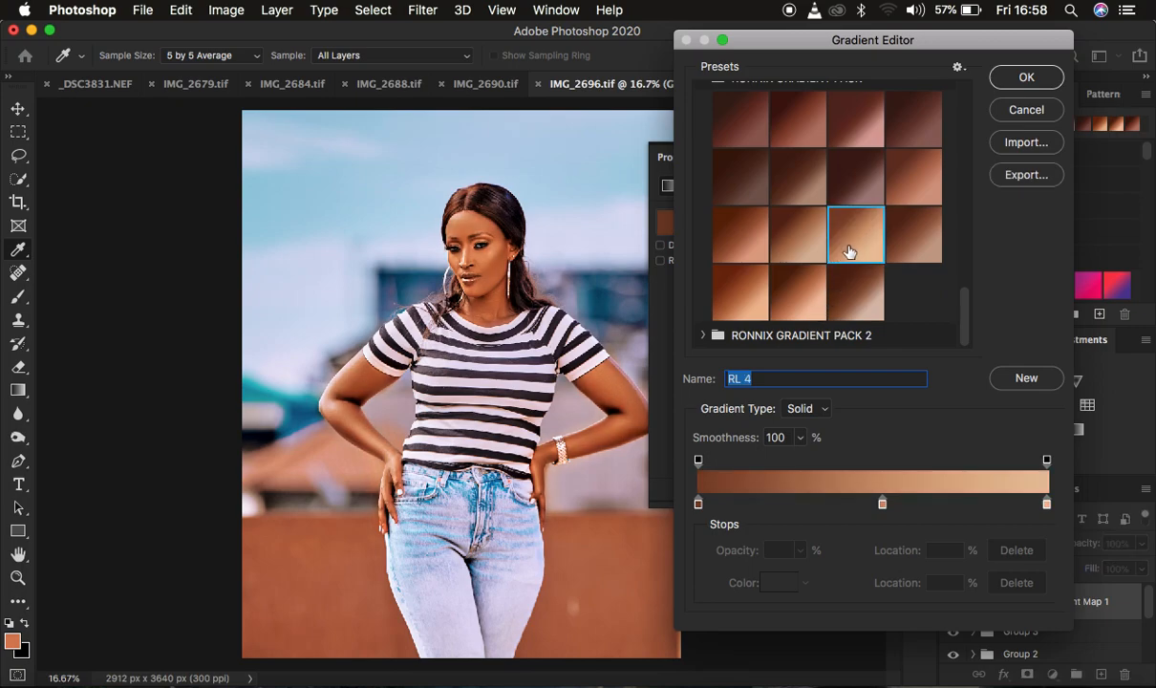
pyautogui.click(799, 239)
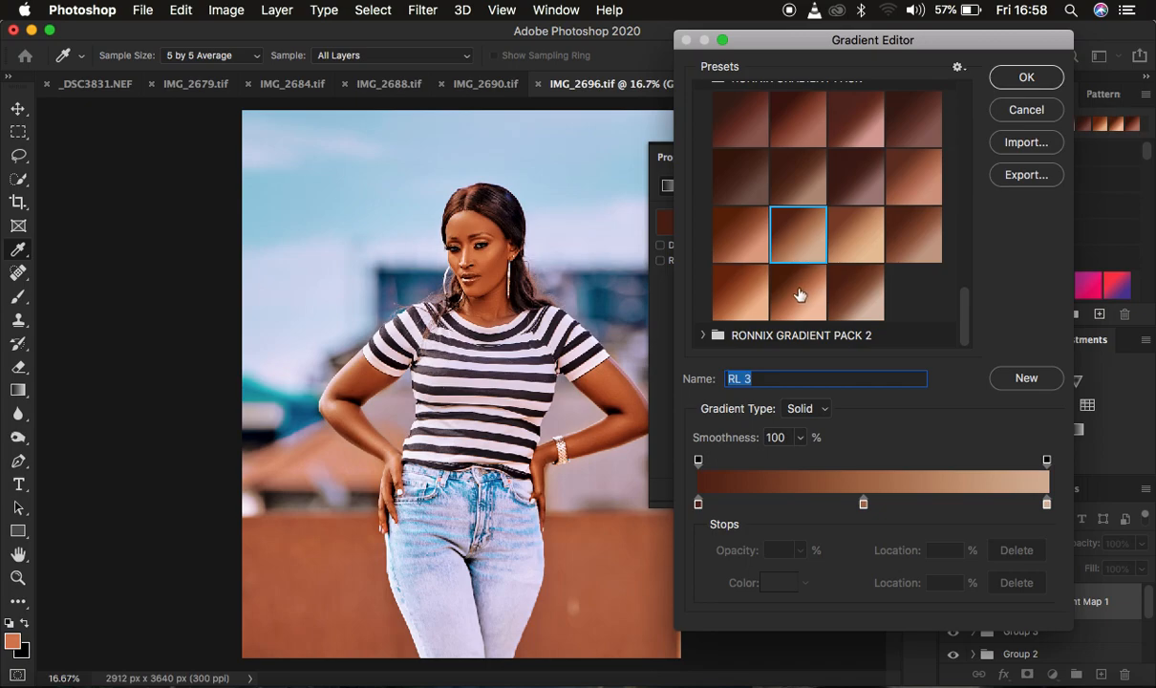
pyautogui.click(798, 294)
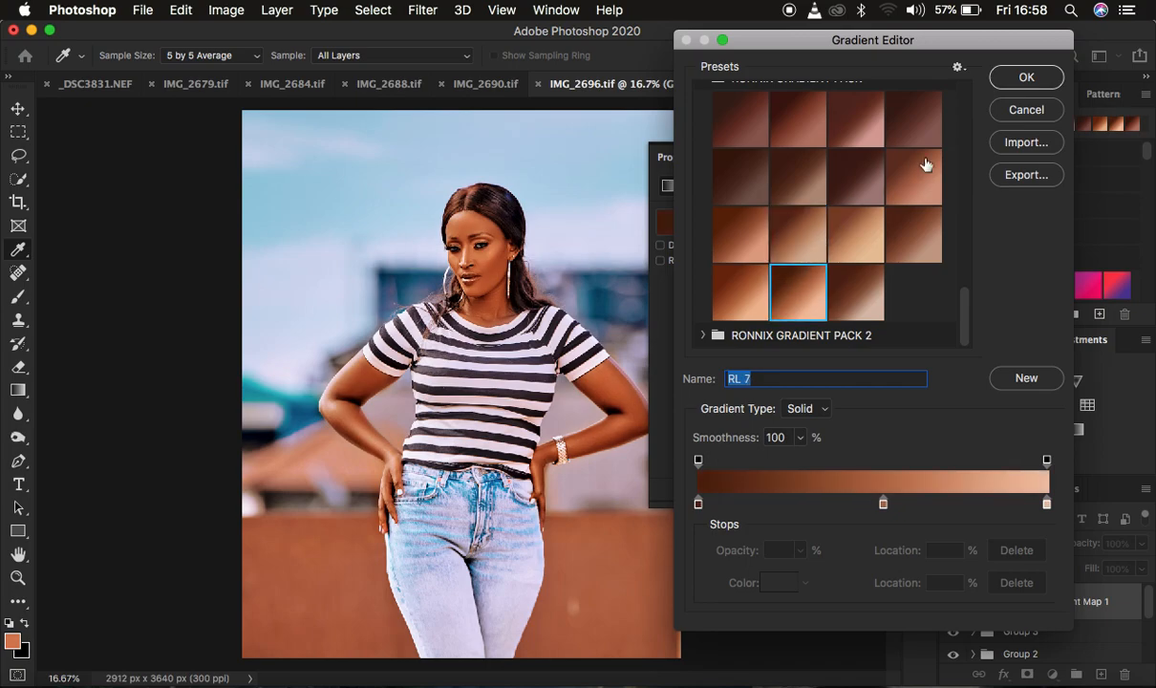
pyautogui.click(1015, 78)
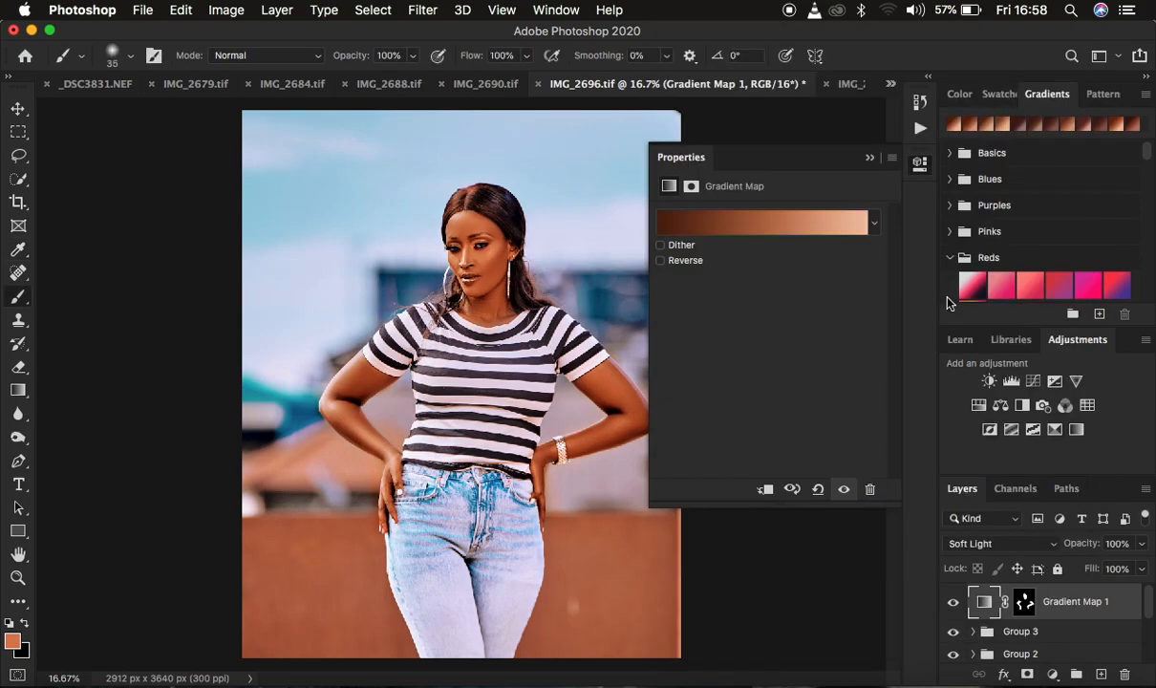
# Compare the photo with and without the gradient map layer, and lower the layer's opacity to 86%.
pyautogui.click(953, 602)
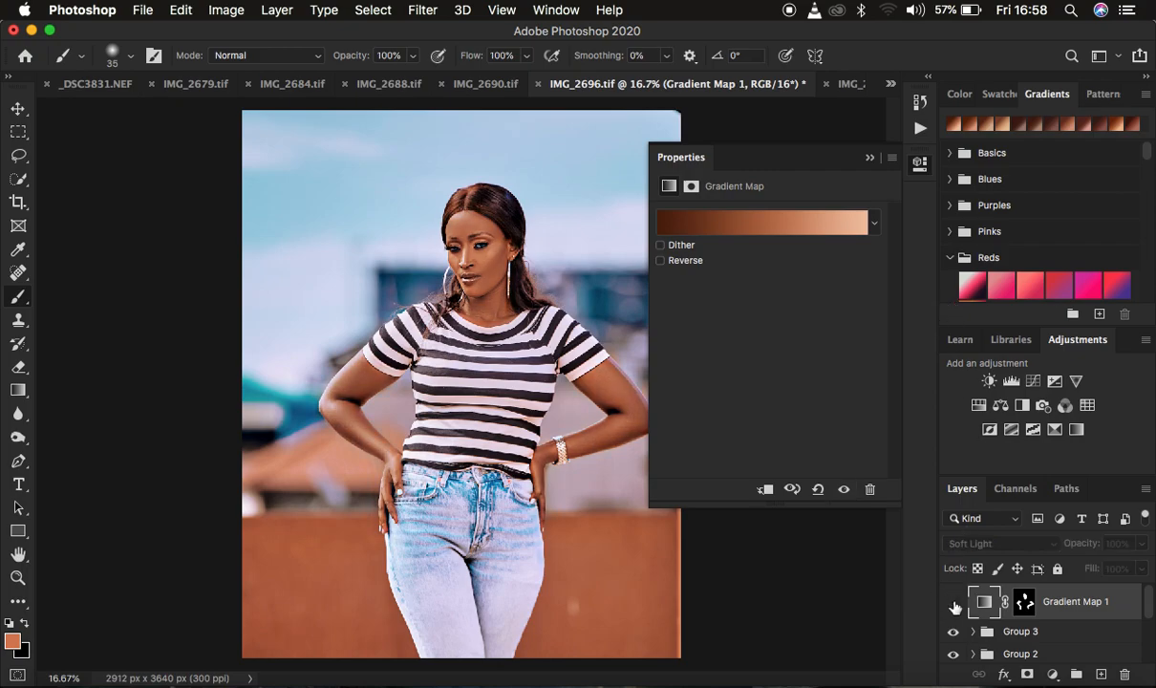
pyautogui.click(953, 602)
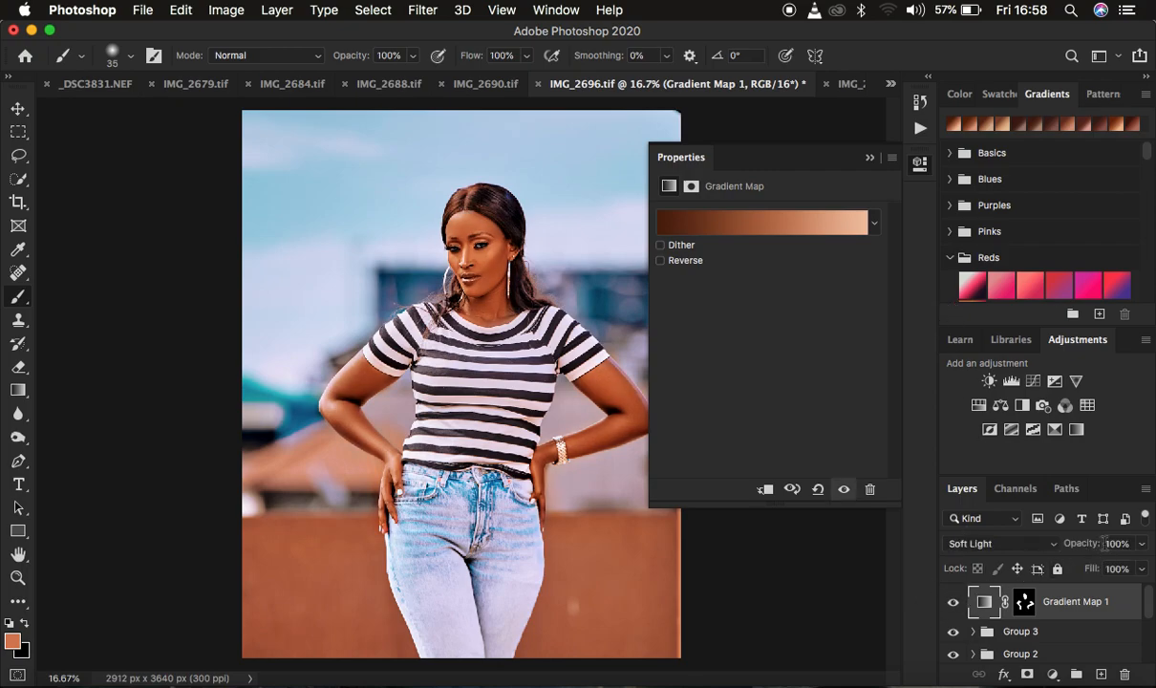
pyautogui.moveTo(1085, 546)
pyautogui.mouseDown()
pyautogui.moveTo(1061, 547)
pyautogui.moveTo(1077, 541)
pyautogui.mouseUp()
pyautogui.click(870, 158)
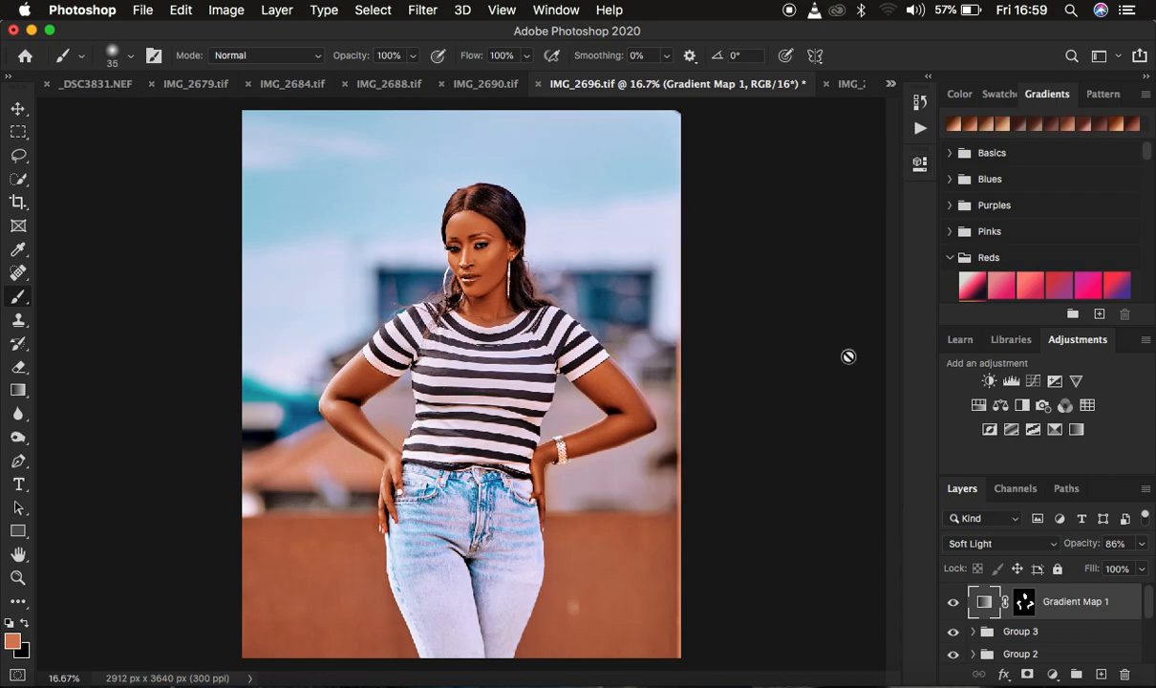